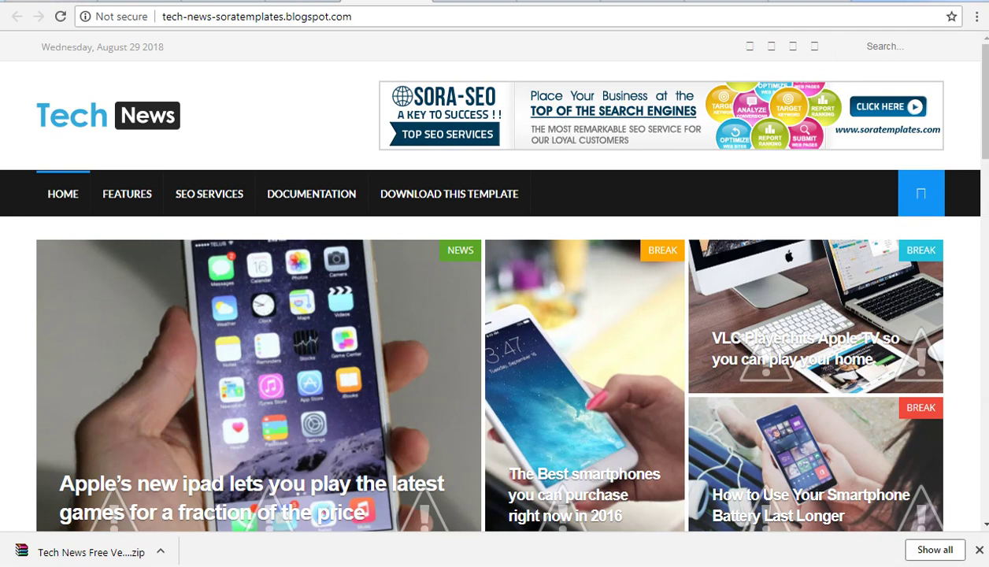
Preview the Tech News demo blog, then bring the Tech News Free Version folder window forward
{"action": "scroll", "coordinate": [492, 414], "scroll_direction": "down", "scroll_amount": 3}
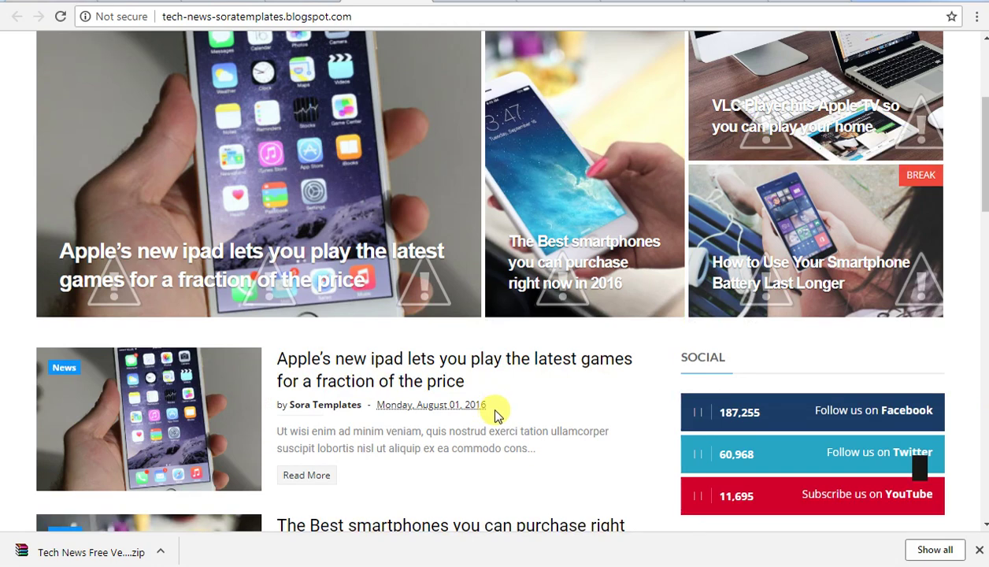
{"action": "scroll", "coordinate": [513, 419], "scroll_direction": "up", "scroll_amount": 2}
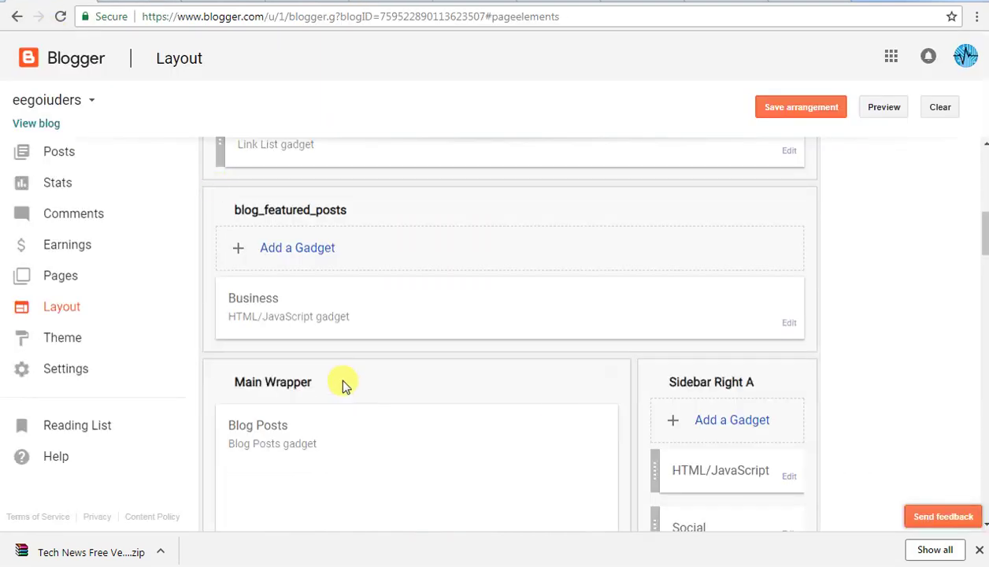
{"action": "scroll", "coordinate": [336, 373], "scroll_direction": "up", "scroll_amount": 5}
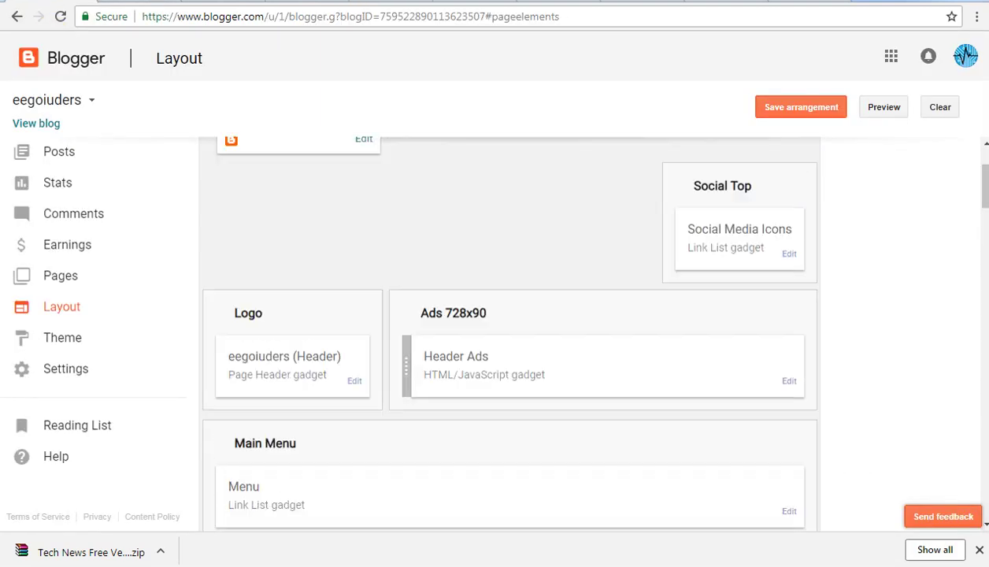
{"action": "scroll", "coordinate": [334, 370], "scroll_direction": "up", "scroll_amount": 1}
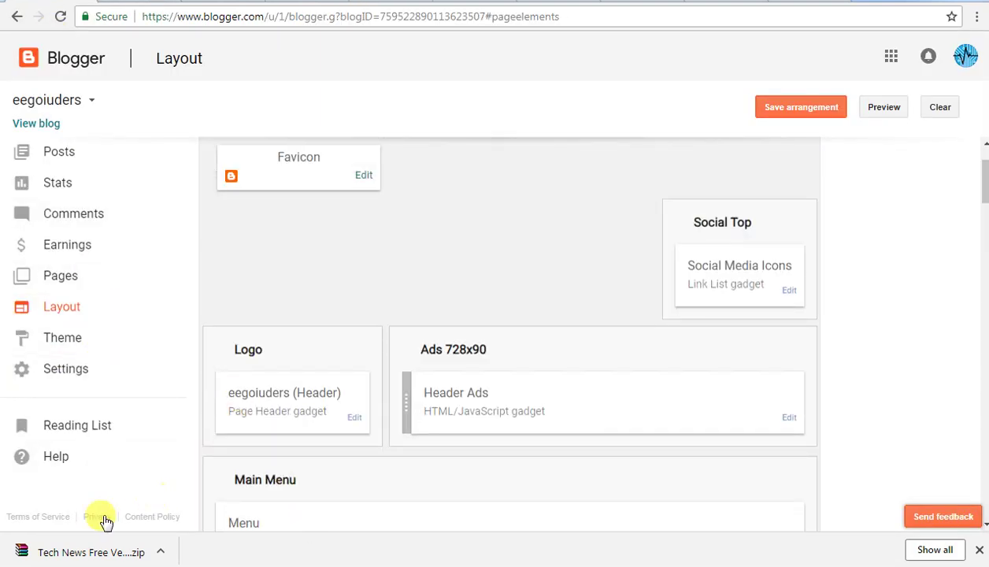
{"action": "mouse_move", "coordinate": [79, 541]}
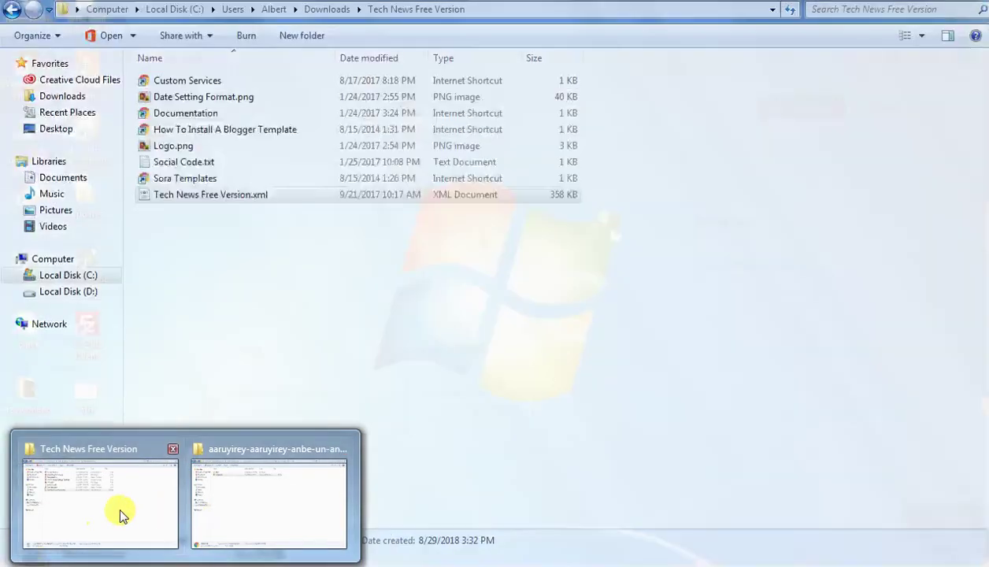
{"action": "left_click", "coordinate": [119, 507]}
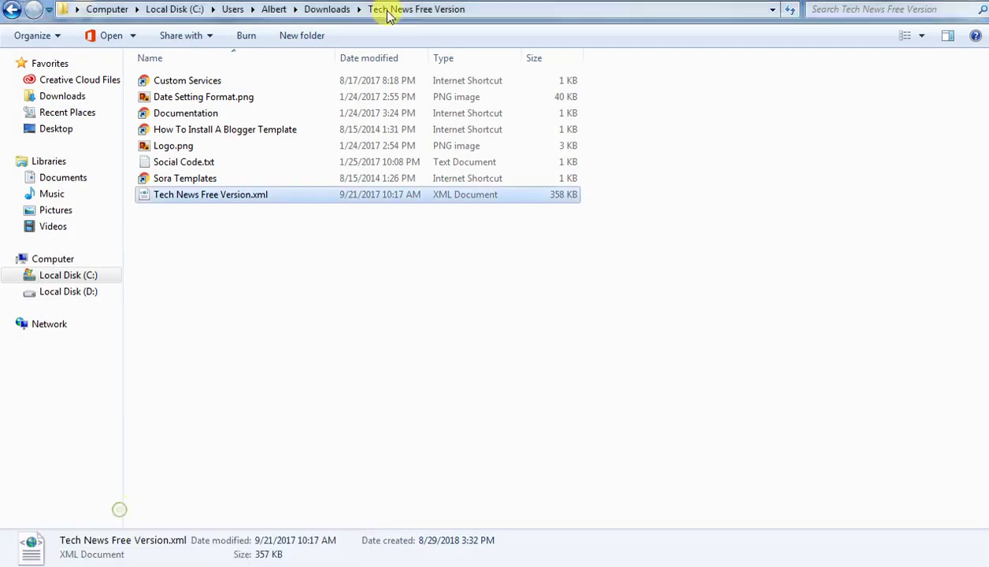
Go back to the Downloads folder and select the Tech News Free Version.zip archive
{"action": "left_click", "coordinate": [11, 8]}
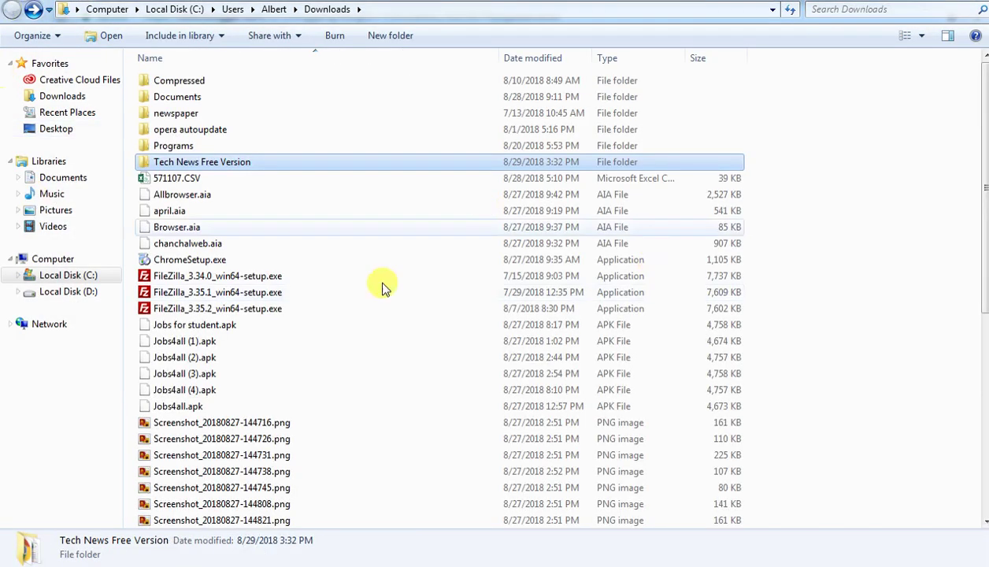
{"action": "scroll", "coordinate": [378, 331], "scroll_direction": "down", "scroll_amount": 7}
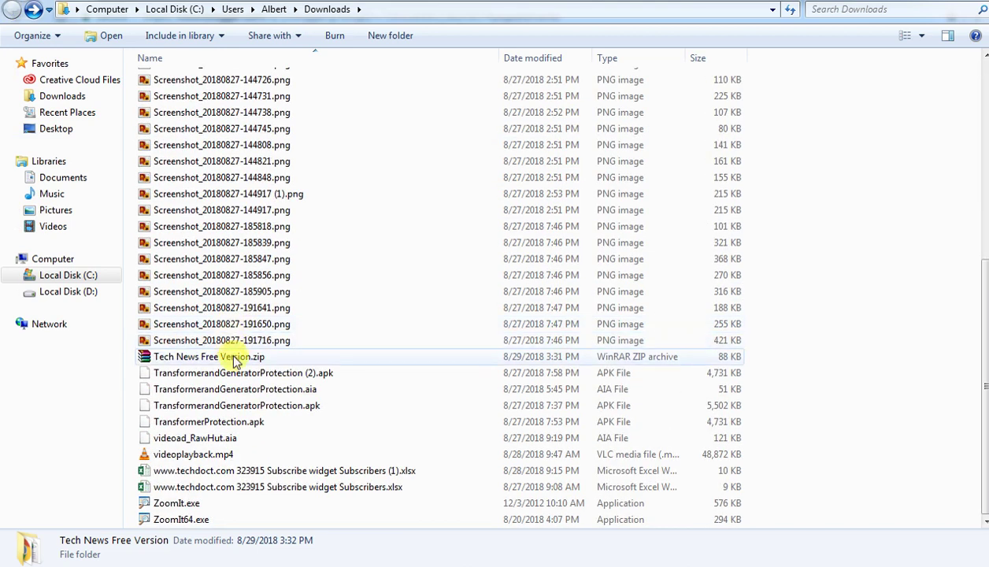
{"action": "left_click", "coordinate": [235, 359]}
{"action": "key", "text": "ctrl+1"}
{"action": "left_click_drag", "start_coordinate": [263, 351], "coordinate": [172, 343]}
{"action": "left_click_drag", "start_coordinate": [49, 355], "coordinate": [265, 387]}
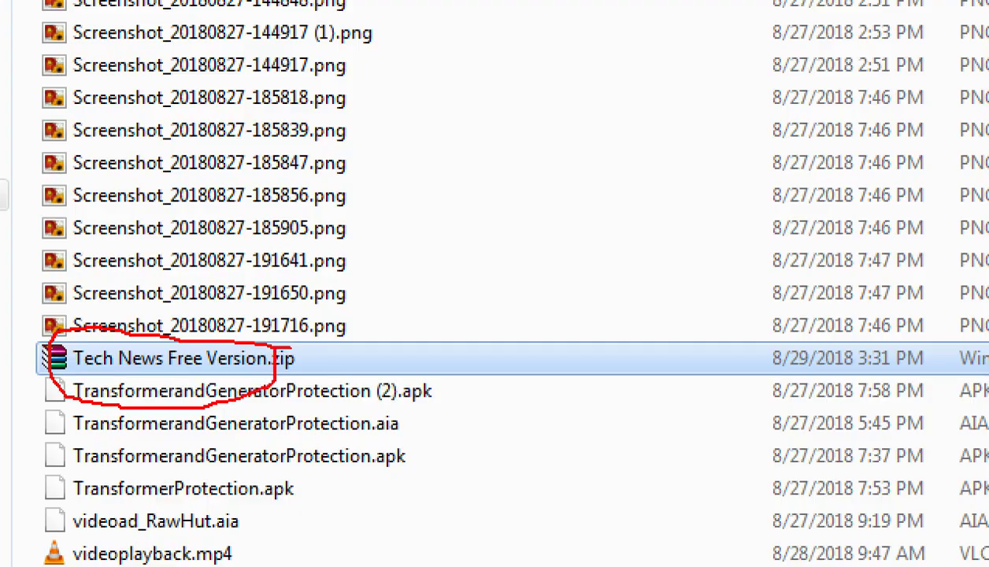
{"action": "key", "text": "Escape"}
Select Tech News Free Version.xml inside its folder, then return to the Blogger Layout page
{"action": "scroll", "coordinate": [330, 331], "scroll_direction": "up", "scroll_amount": 5}
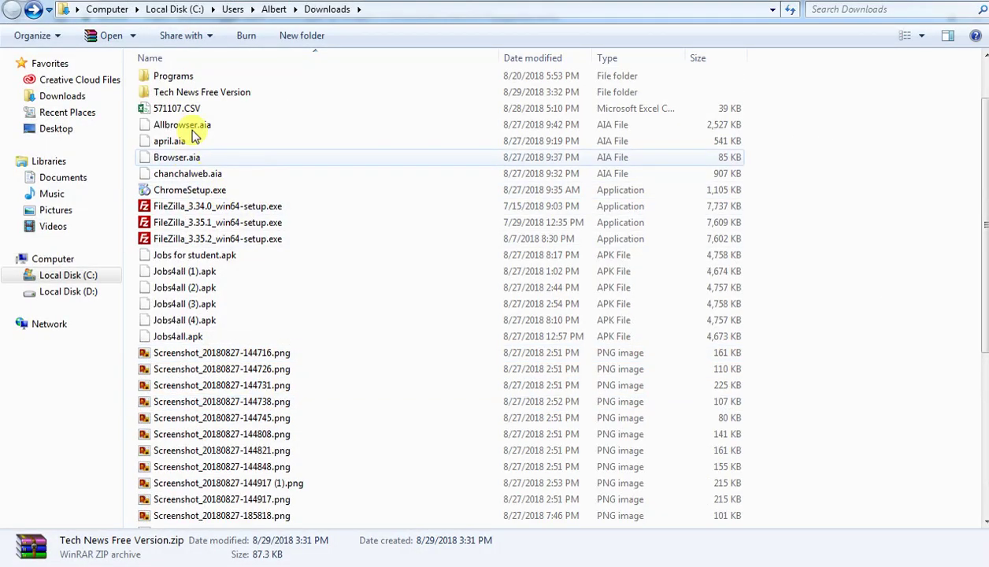
{"action": "double_click", "coordinate": [198, 92]}
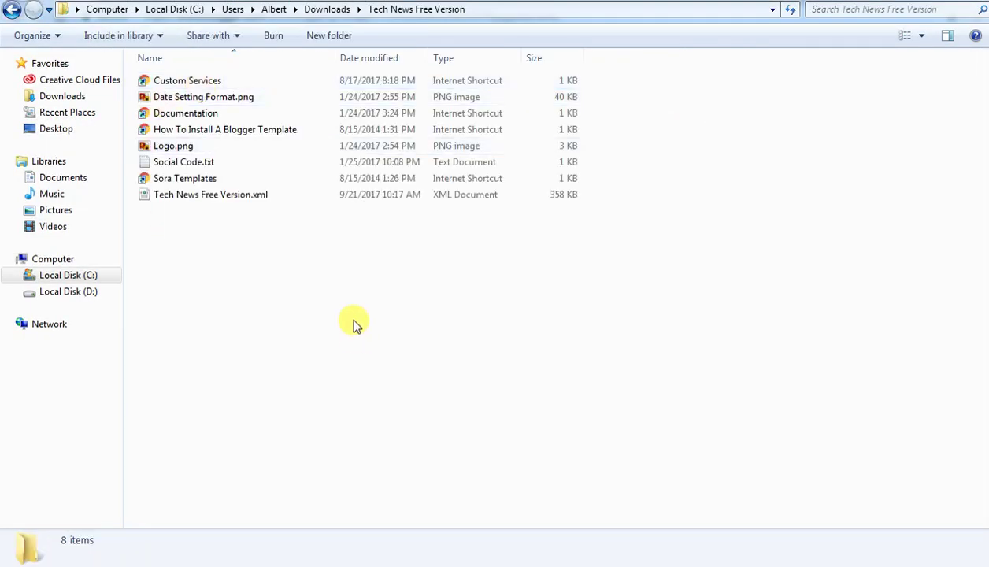
{"action": "left_click", "coordinate": [252, 198]}
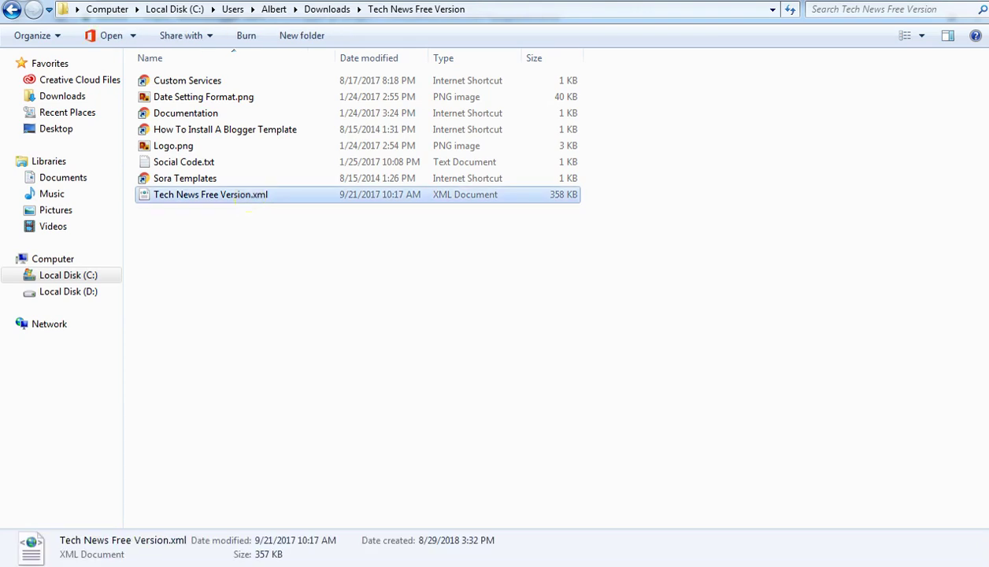
{"action": "left_click", "coordinate": [481, 564]}
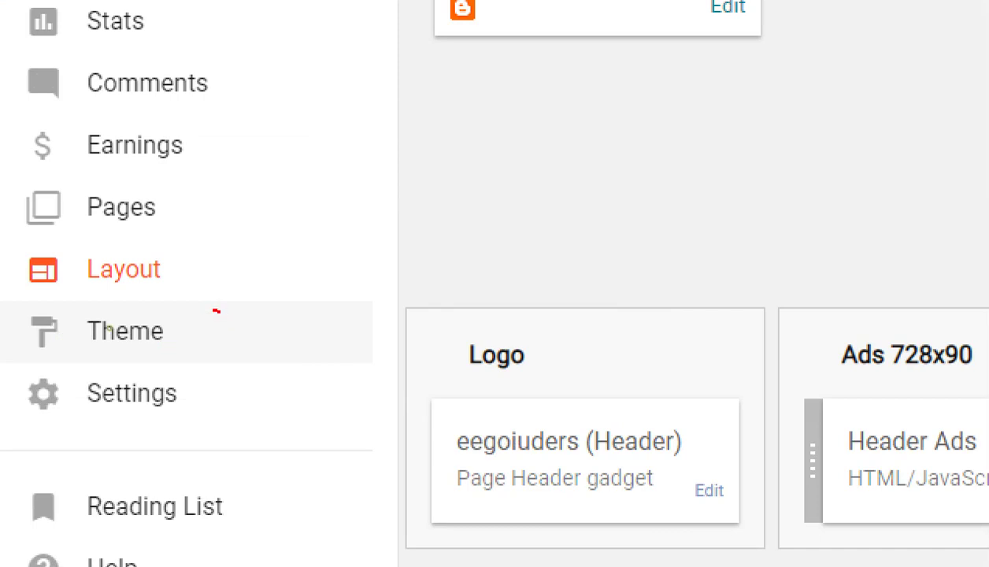
Open Backup / Restore on the blog's Theme page
{"action": "left_click_drag", "start_coordinate": [110, 329], "coordinate": [63, 360]}
{"action": "left_click_drag", "start_coordinate": [124, 376], "coordinate": [220, 327]}
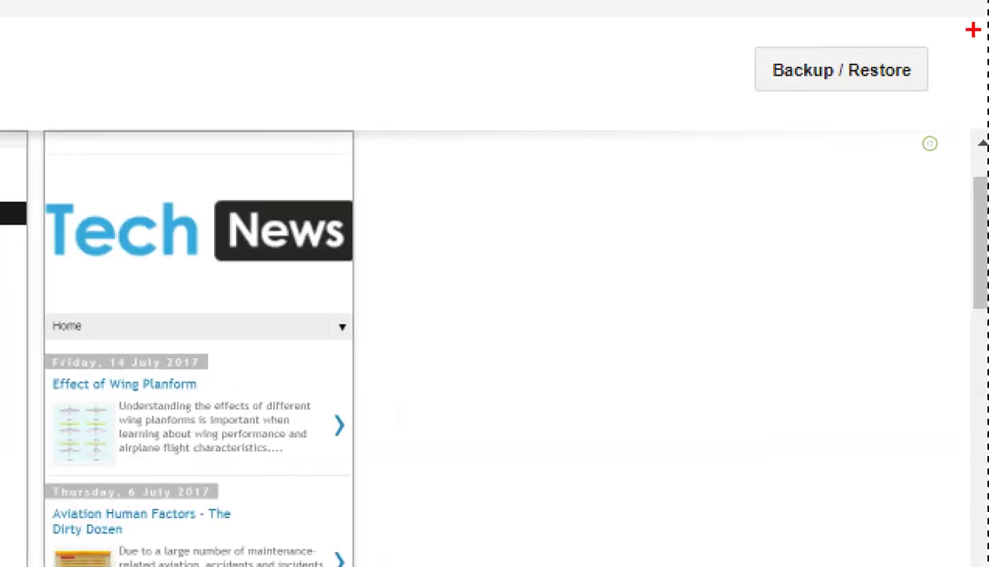
{"action": "mouse_move", "coordinate": [977, 72]}
{"action": "left_mouse_down"}
{"action": "mouse_move", "coordinate": [824, 74]}
{"action": "mouse_move", "coordinate": [949, 117]}
{"action": "left_mouse_up"}
{"action": "left_click_drag", "start_coordinate": [906, 89], "coordinate": [916, 3]}
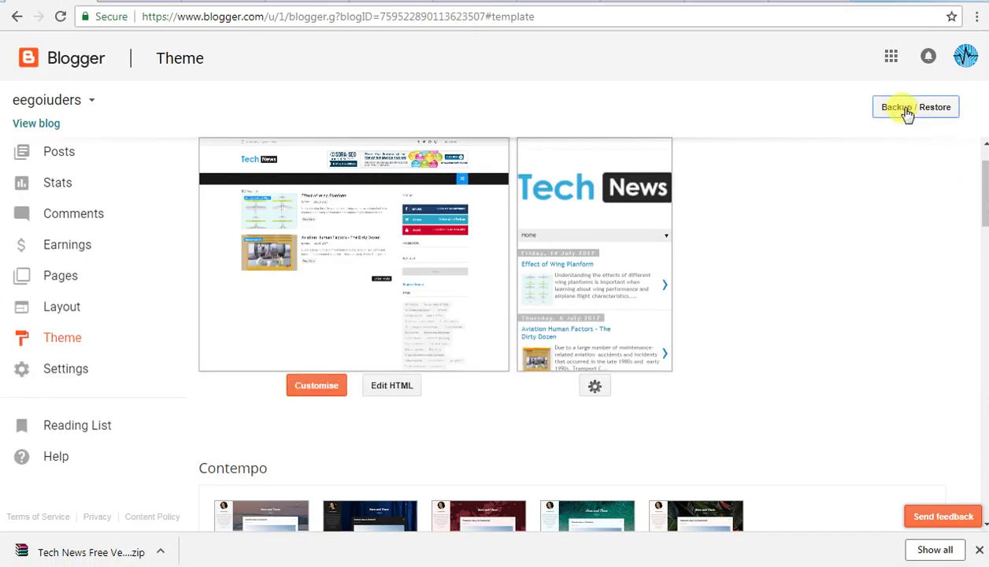
{"action": "left_click", "coordinate": [906, 114]}
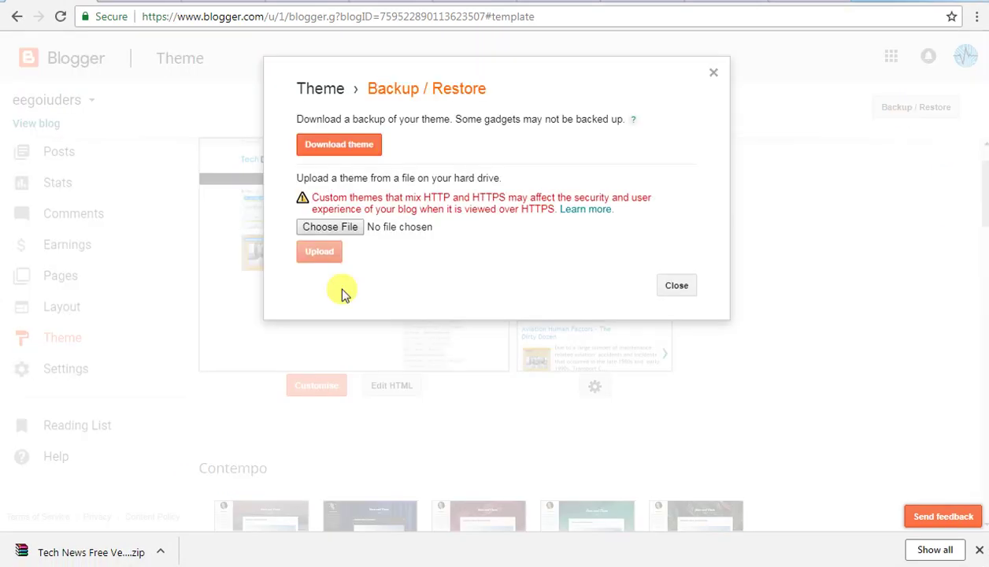
Choose Tech News Free Version.xml from disk and upload it as the blog's theme
{"action": "left_click", "coordinate": [346, 227]}
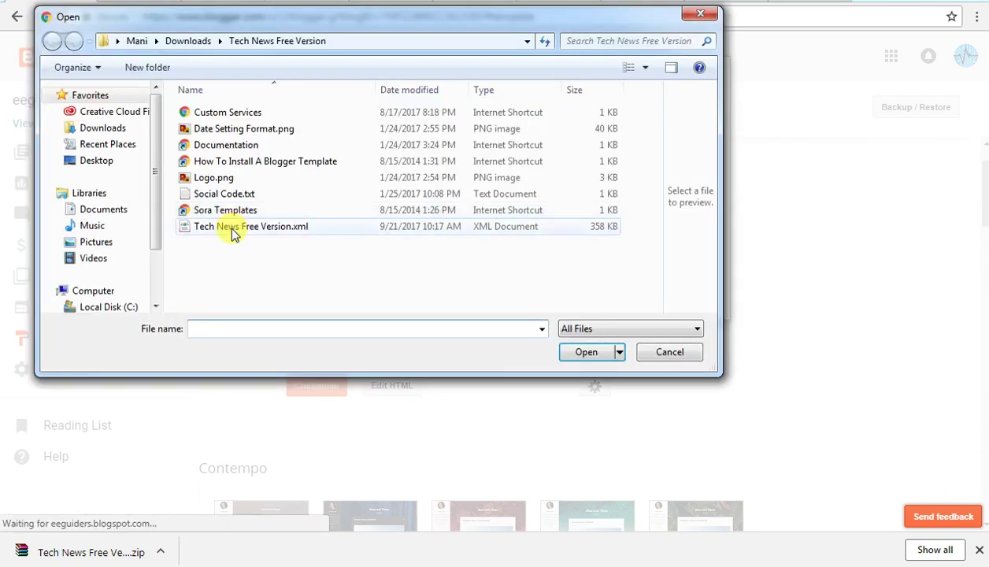
{"action": "left_click", "coordinate": [233, 230]}
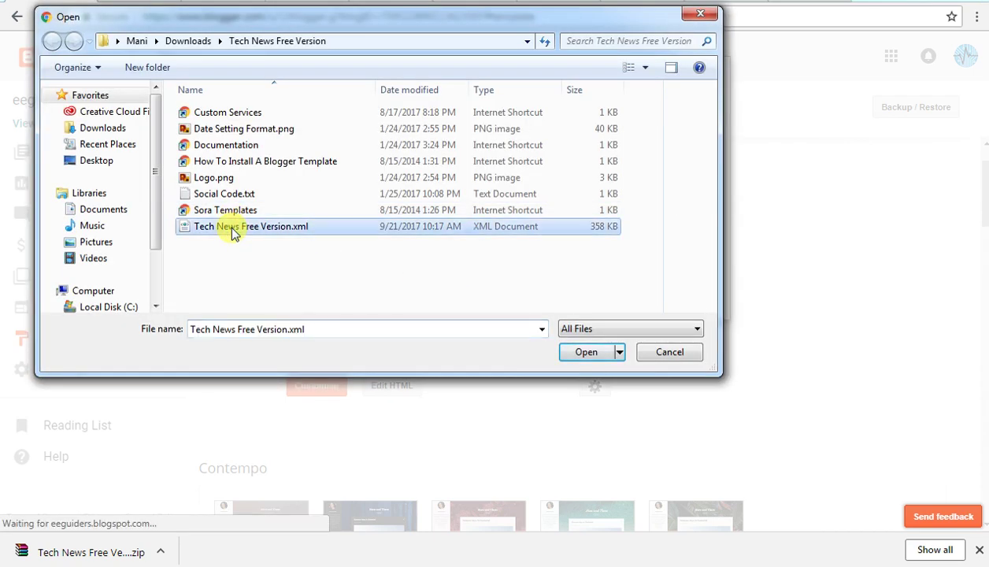
{"action": "left_click", "coordinate": [587, 358]}
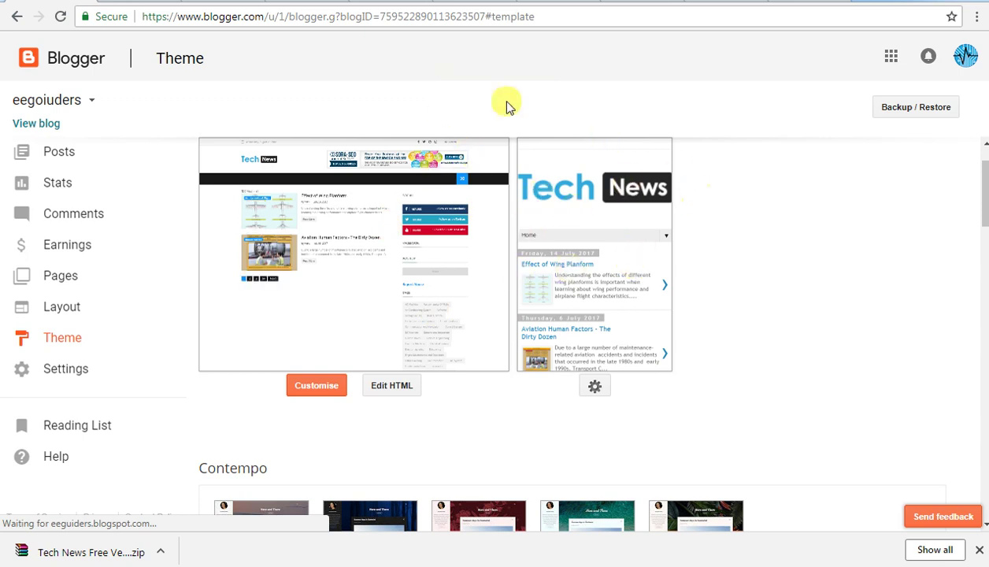
Browse the Tech News demo blog's posts and sidebar, then follow its Facebook link
{"action": "key", "text": "ctrl+Tab"}
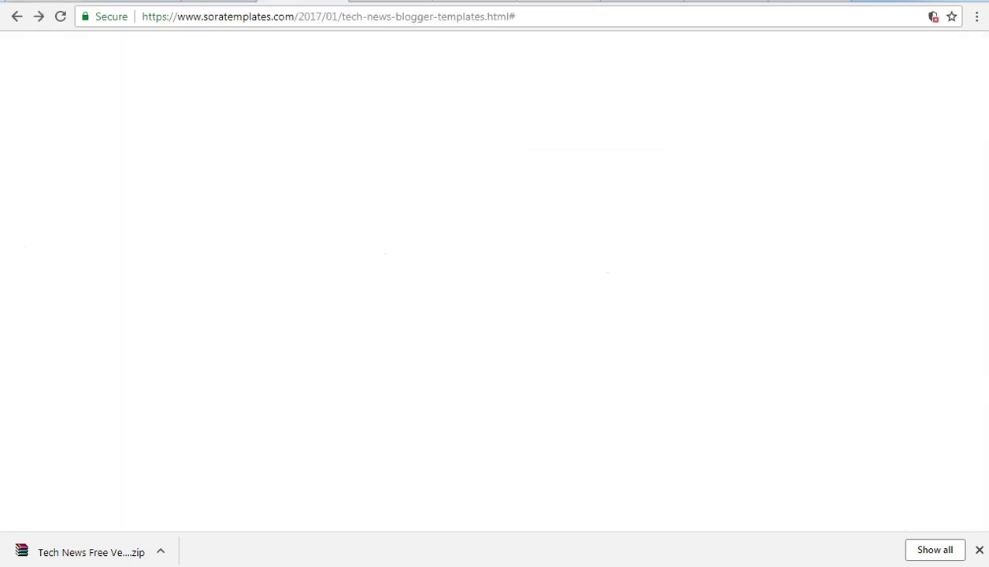
{"action": "key", "text": "ctrl+Tab"}
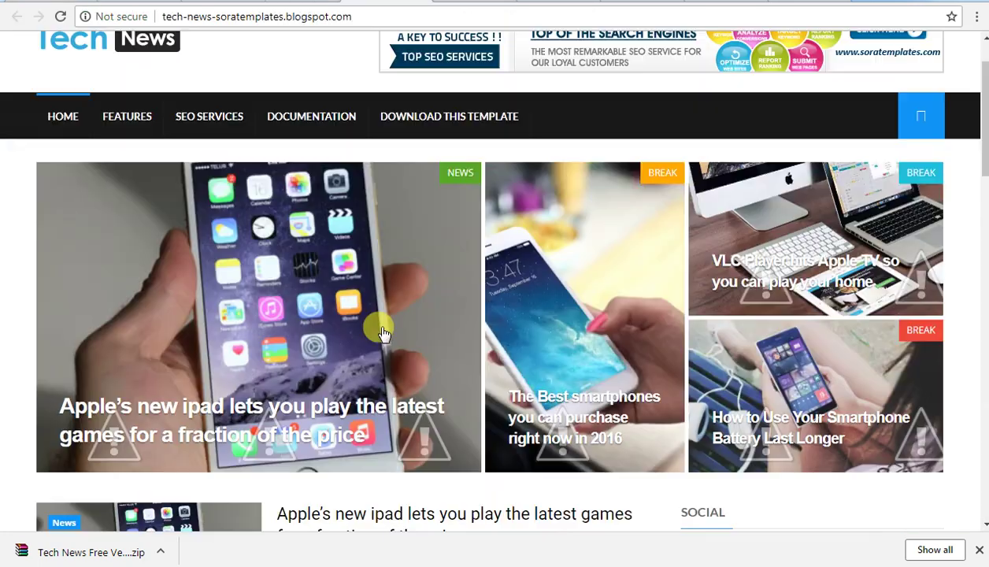
{"action": "scroll", "coordinate": [379, 327], "scroll_direction": "down", "scroll_amount": 10}
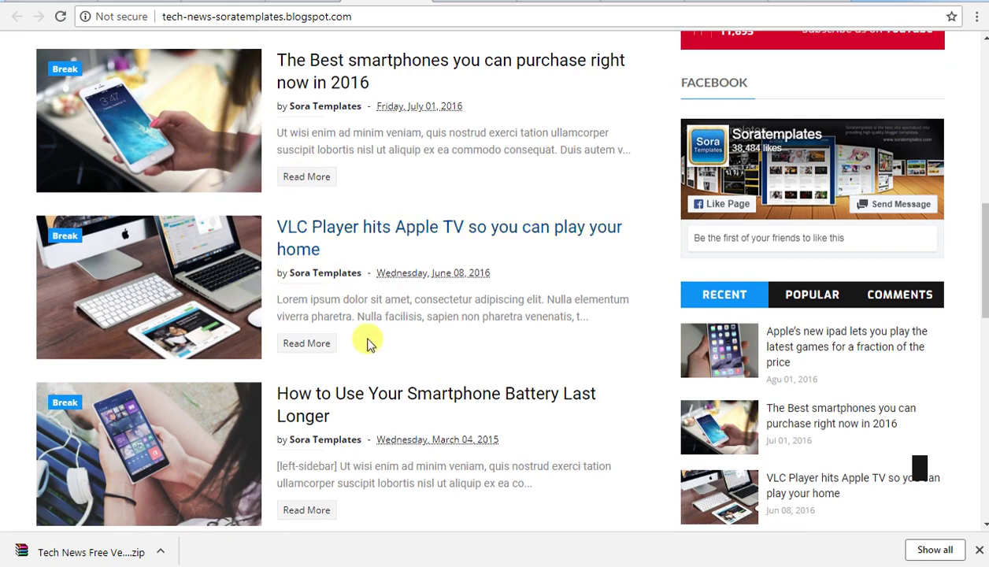
{"action": "scroll", "coordinate": [404, 360], "scroll_direction": "down", "scroll_amount": 3}
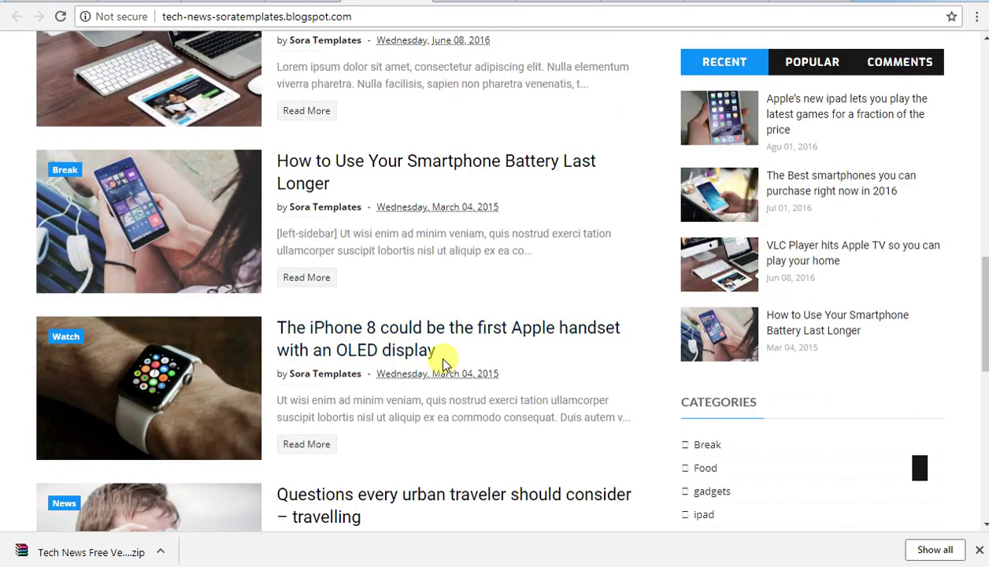
{"action": "scroll", "coordinate": [441, 359], "scroll_direction": "down", "scroll_amount": 4}
{"action": "scroll", "coordinate": [440, 363], "scroll_direction": "up", "scroll_amount": 3}
{"action": "scroll", "coordinate": [563, 313], "scroll_direction": "up", "scroll_amount": 3}
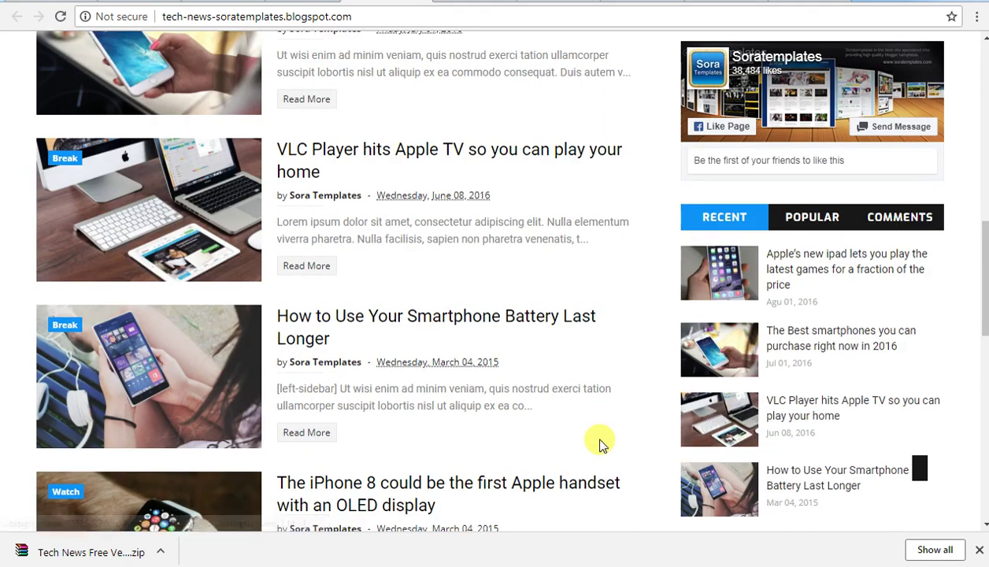
{"action": "scroll", "coordinate": [680, 335], "scroll_direction": "up", "scroll_amount": 4}
{"action": "scroll", "coordinate": [669, 329], "scroll_direction": "up", "scroll_amount": 3}
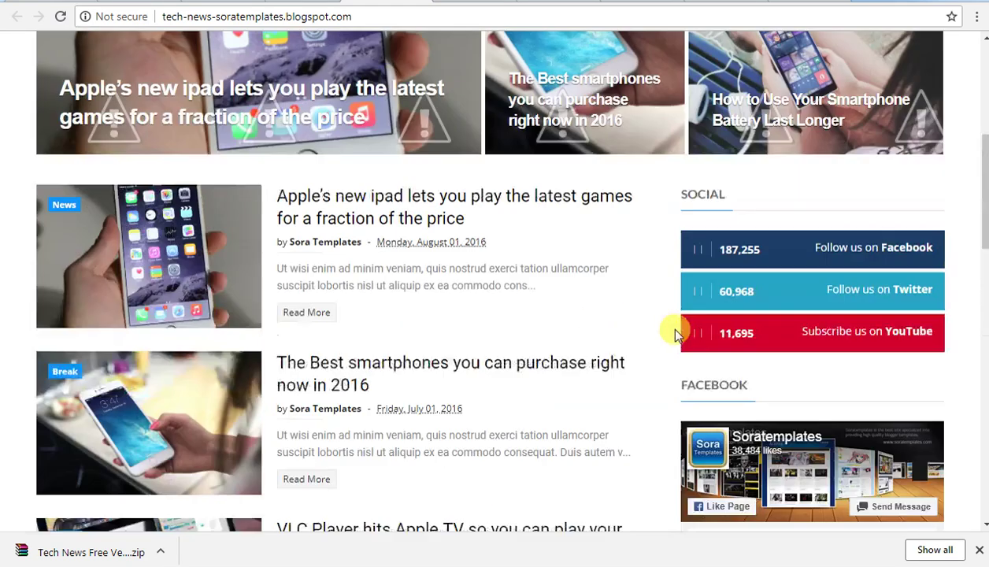
{"action": "scroll", "coordinate": [811, 430], "scroll_direction": "down", "scroll_amount": 2}
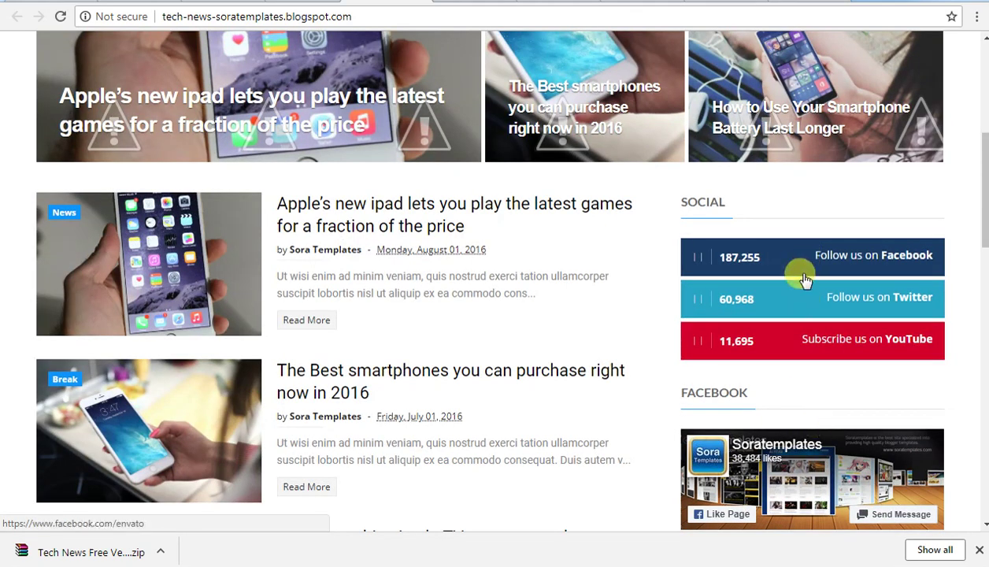
{"action": "left_click", "coordinate": [772, 271]}
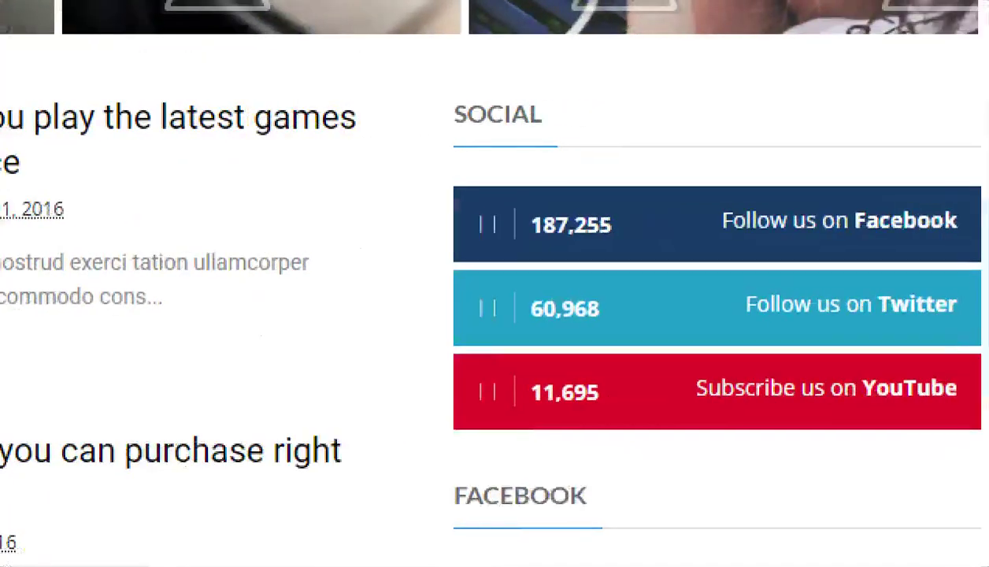
{"action": "mouse_move", "coordinate": [912, 239]}
{"action": "left_mouse_down"}
{"action": "mouse_move", "coordinate": [769, 240]}
{"action": "mouse_move", "coordinate": [794, 272]}
{"action": "left_mouse_up"}
{"action": "left_click_drag", "start_coordinate": [677, 256], "coordinate": [972, 214]}
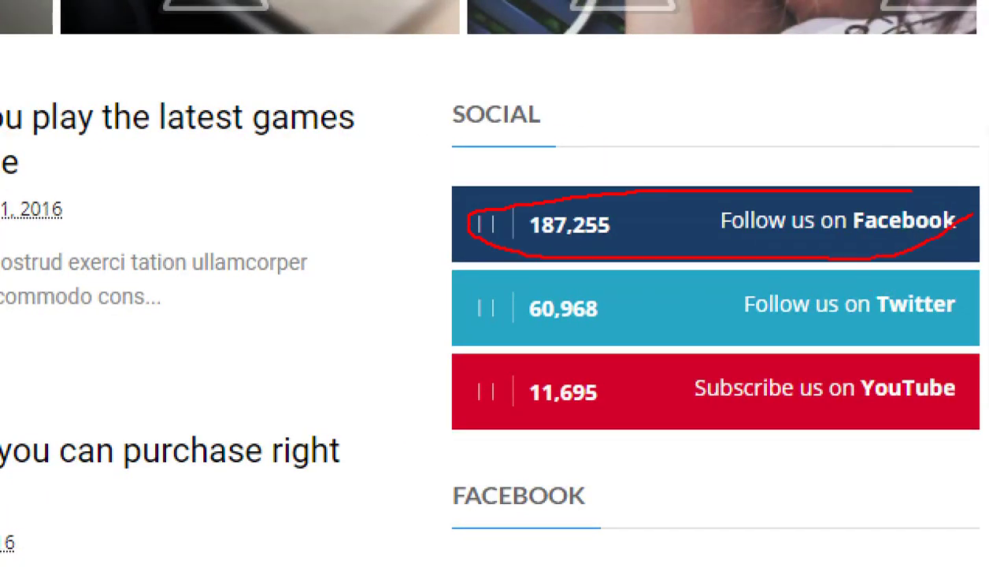
{"action": "left_click_drag", "start_coordinate": [559, 279], "coordinate": [915, 287]}
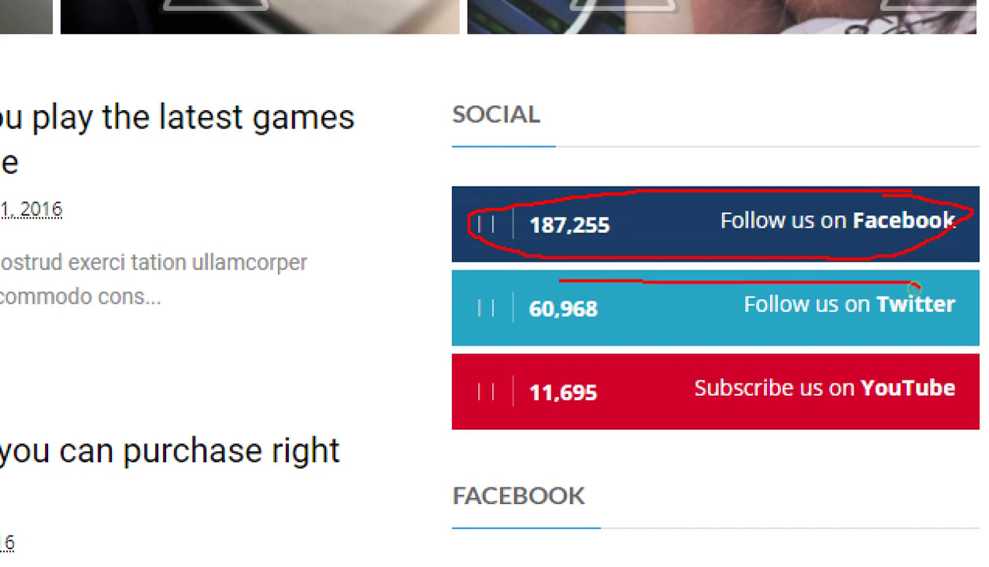
{"action": "left_click_drag", "start_coordinate": [578, 356], "coordinate": [918, 329]}
{"action": "mouse_move", "coordinate": [929, 284]}
{"action": "left_mouse_down"}
{"action": "mouse_move", "coordinate": [882, 345]}
{"action": "mouse_move", "coordinate": [701, 455]}
{"action": "mouse_move", "coordinate": [913, 370]}
{"action": "left_mouse_up"}
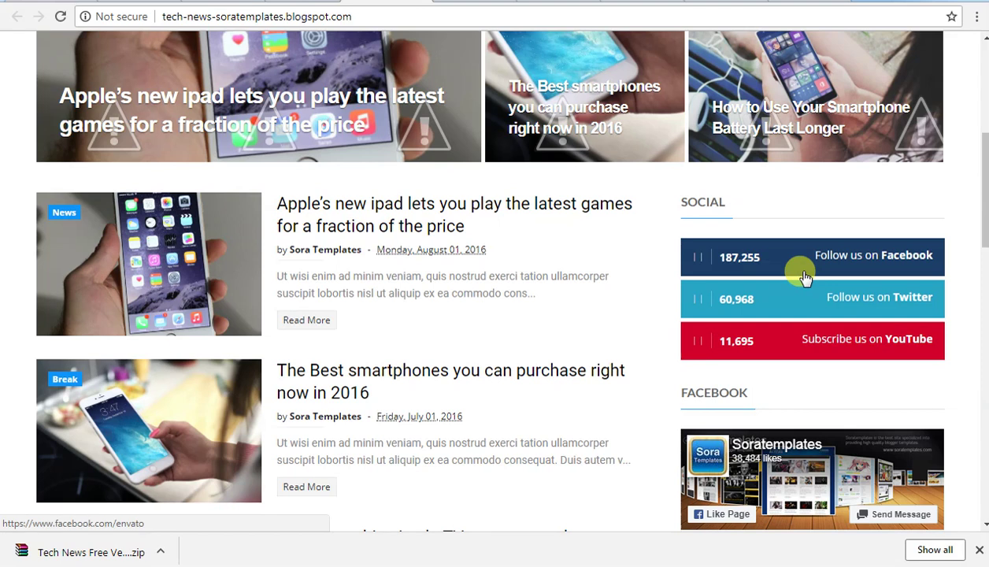
Open the 'Apple's new ipad lets you play the latest games' post and read through its body
{"action": "left_click", "coordinate": [405, 233]}
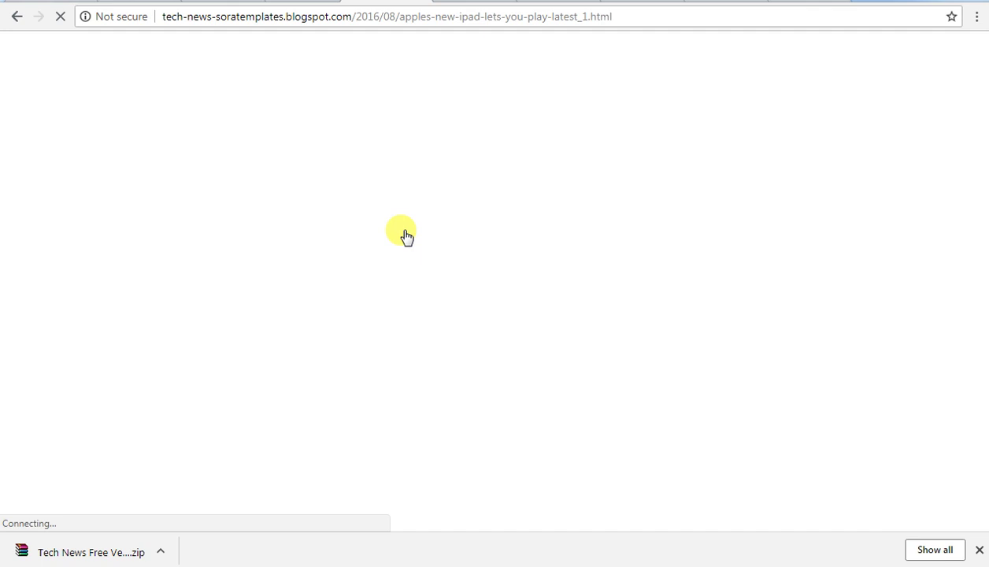
{"action": "scroll", "coordinate": [409, 350], "scroll_direction": "down", "scroll_amount": 4}
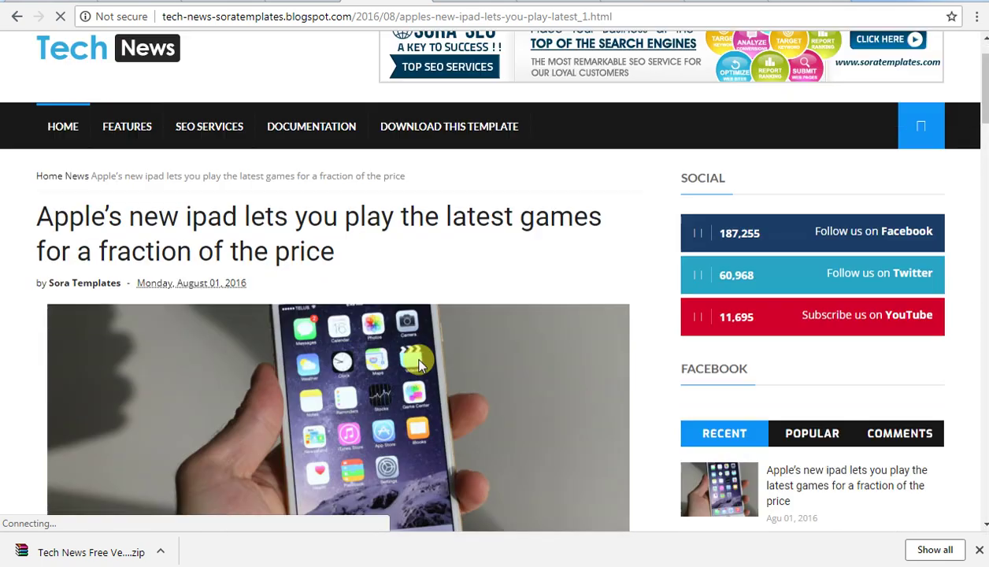
{"action": "scroll", "coordinate": [387, 368], "scroll_direction": "down", "scroll_amount": 8}
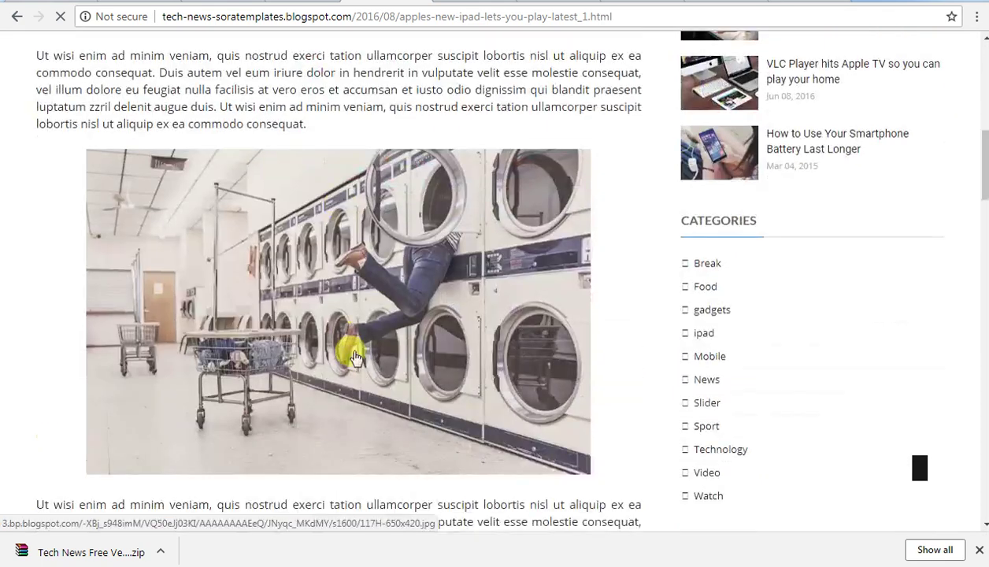
{"action": "scroll", "coordinate": [343, 341], "scroll_direction": "down", "scroll_amount": 3}
{"action": "left_click_drag", "start_coordinate": [152, 183], "coordinate": [275, 268]}
{"action": "left_click", "coordinate": [354, 379]}
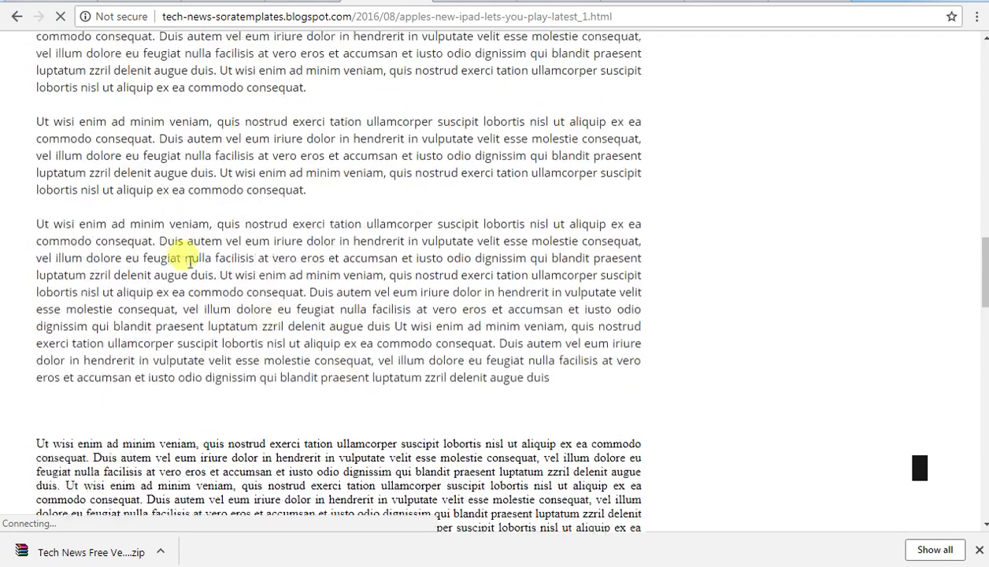
{"action": "left_click_drag", "start_coordinate": [133, 239], "coordinate": [395, 366]}
{"action": "left_click", "coordinate": [396, 369]}
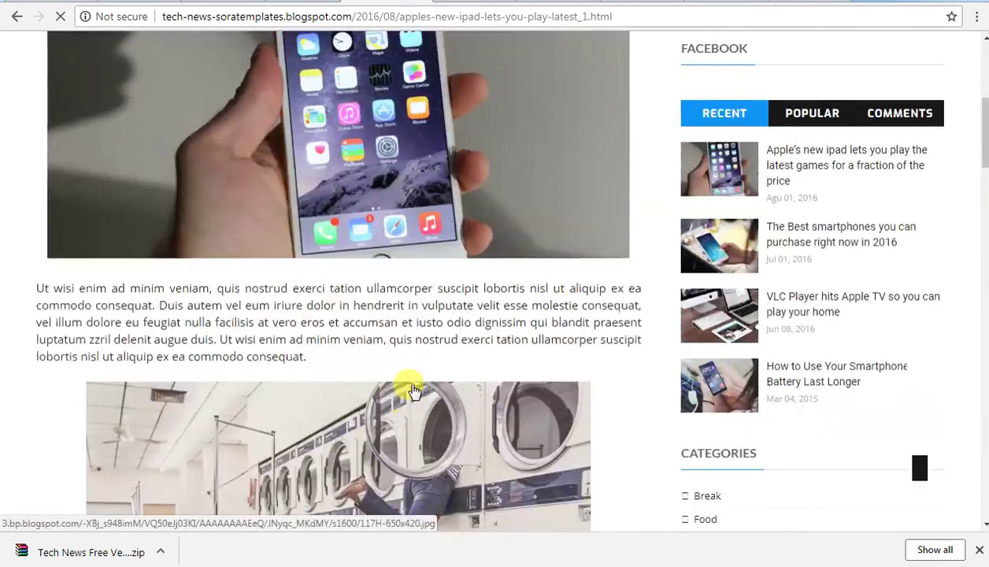
{"action": "scroll", "coordinate": [413, 389], "scroll_direction": "up", "scroll_amount": 8}
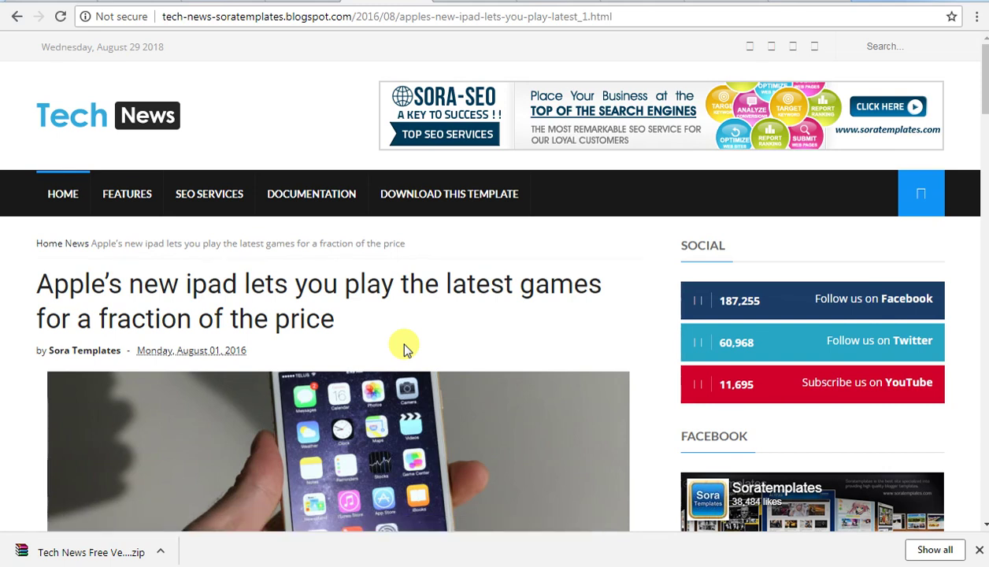
On the Sora Templates page, mark Remove Footer Credits, One Time Payment and No Encrypted Scripts
{"action": "left_click", "coordinate": [288, 6]}
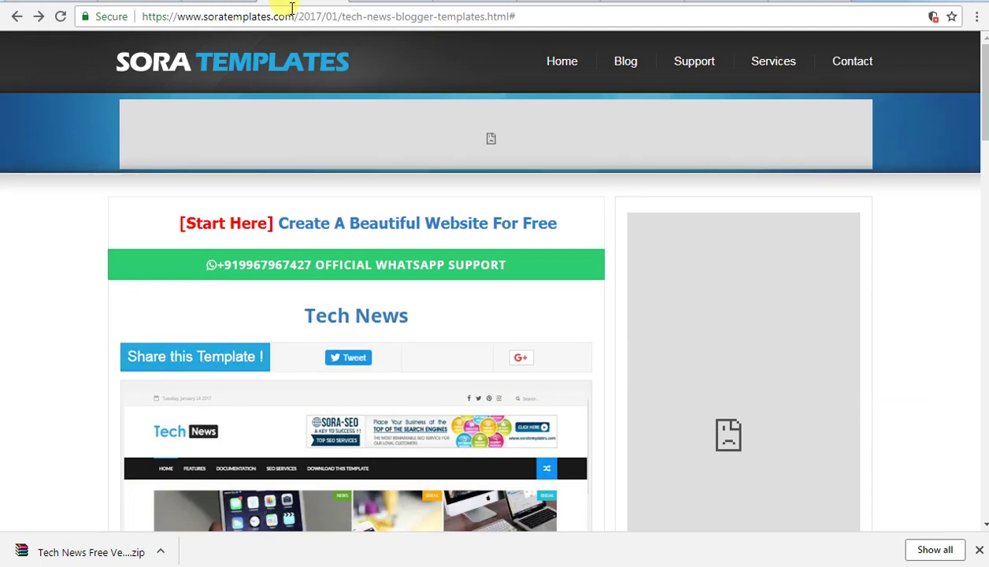
{"action": "scroll", "coordinate": [335, 315], "scroll_direction": "down", "scroll_amount": 15}
{"action": "scroll", "coordinate": [340, 323], "scroll_direction": "up", "scroll_amount": 5}
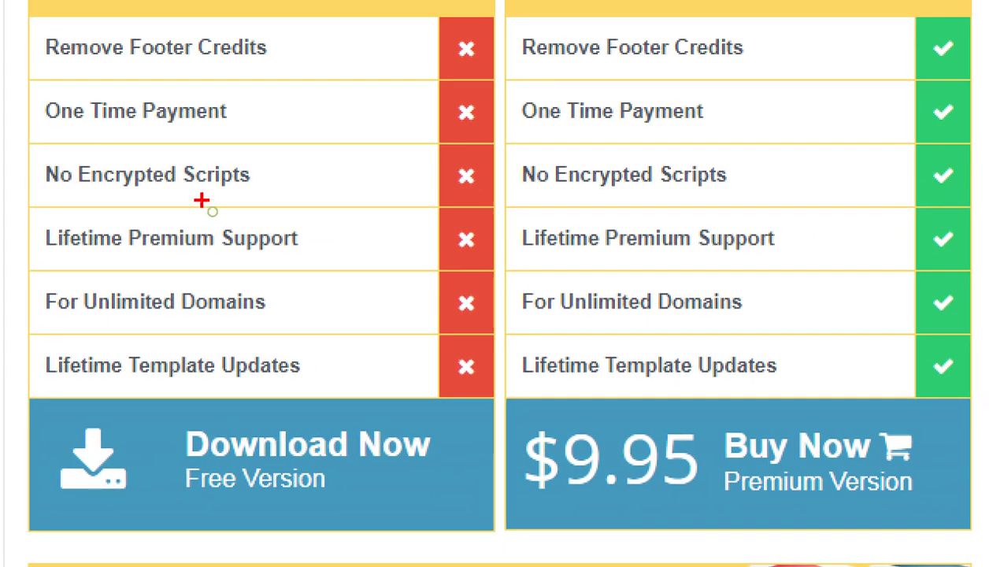
{"action": "left_click_drag", "start_coordinate": [294, 42], "coordinate": [460, 1]}
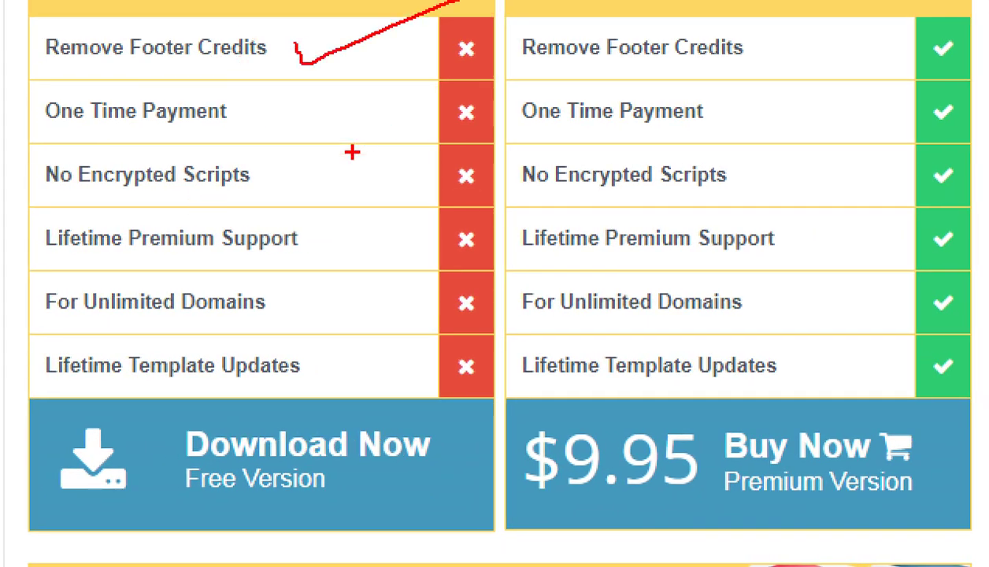
{"action": "mouse_move", "coordinate": [744, 96]}
{"action": "left_mouse_down"}
{"action": "mouse_move", "coordinate": [460, 101]}
{"action": "mouse_move", "coordinate": [703, 108]}
{"action": "left_mouse_up"}
{"action": "left_click_drag", "start_coordinate": [288, 108], "coordinate": [417, 77]}
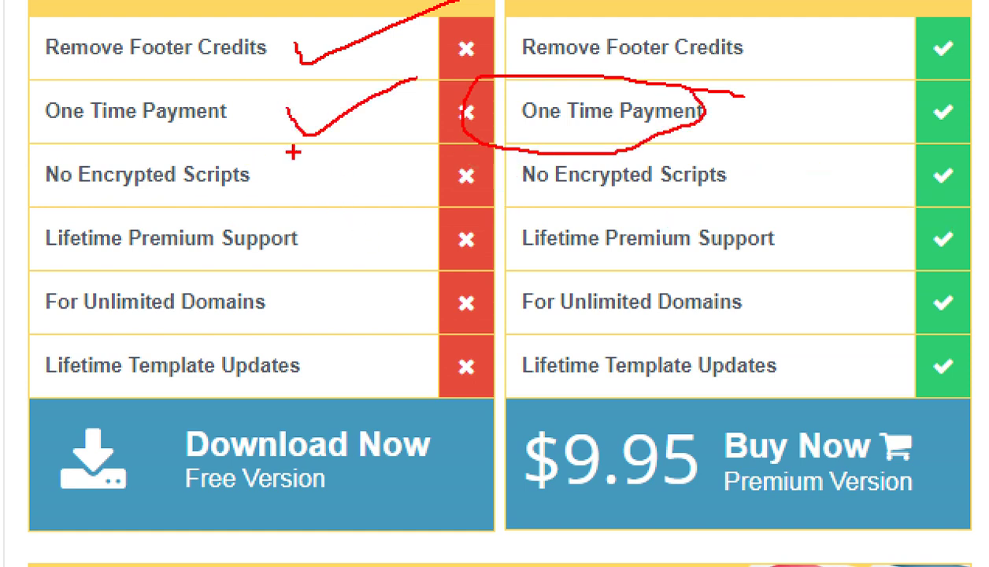
{"action": "left_click_drag", "start_coordinate": [280, 163], "coordinate": [433, 167]}
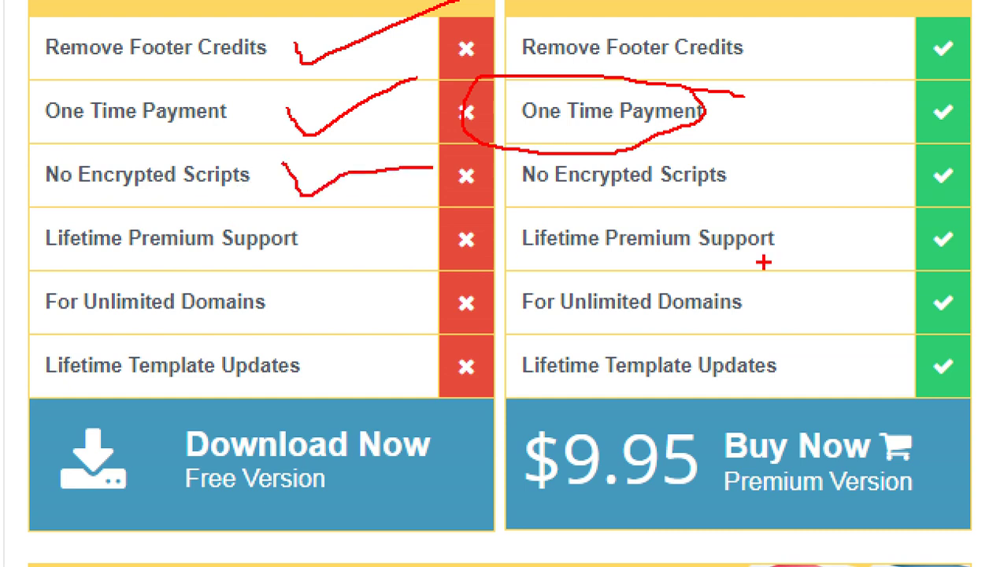
Mark Lifetime Premium Support, Unlimited Domains and Lifetime Template Updates, then clear the annotations
{"action": "mouse_move", "coordinate": [854, 222]}
{"action": "left_mouse_down"}
{"action": "mouse_move", "coordinate": [490, 224]}
{"action": "mouse_move", "coordinate": [721, 251]}
{"action": "left_mouse_up"}
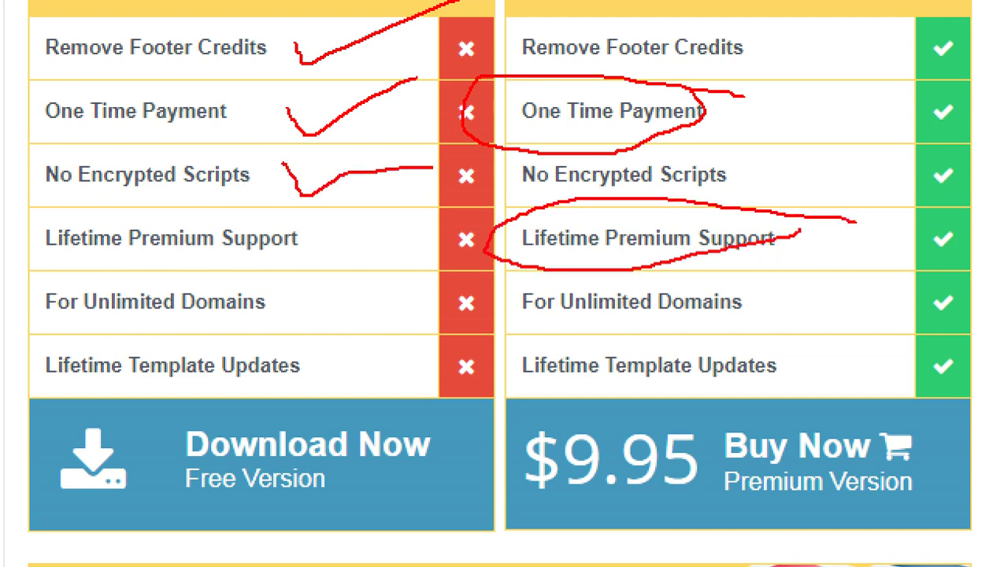
{"action": "mouse_move", "coordinate": [319, 227]}
{"action": "left_mouse_down"}
{"action": "mouse_move", "coordinate": [353, 250]}
{"action": "mouse_move", "coordinate": [427, 224]}
{"action": "left_mouse_up"}
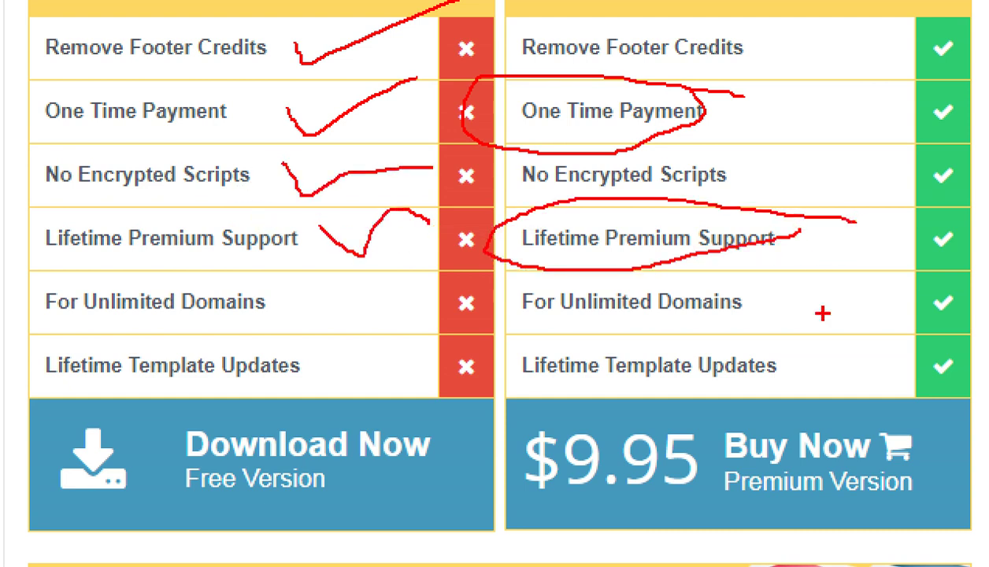
{"action": "mouse_move", "coordinate": [774, 277]}
{"action": "left_mouse_down"}
{"action": "mouse_move", "coordinate": [412, 290]}
{"action": "mouse_move", "coordinate": [523, 300]}
{"action": "left_mouse_up"}
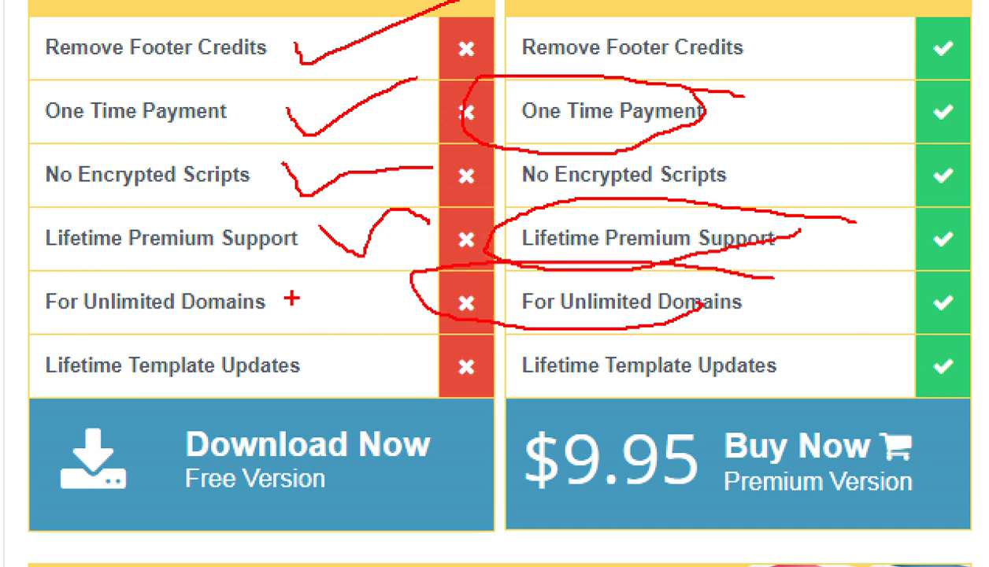
{"action": "left_click_drag", "start_coordinate": [293, 299], "coordinate": [406, 280]}
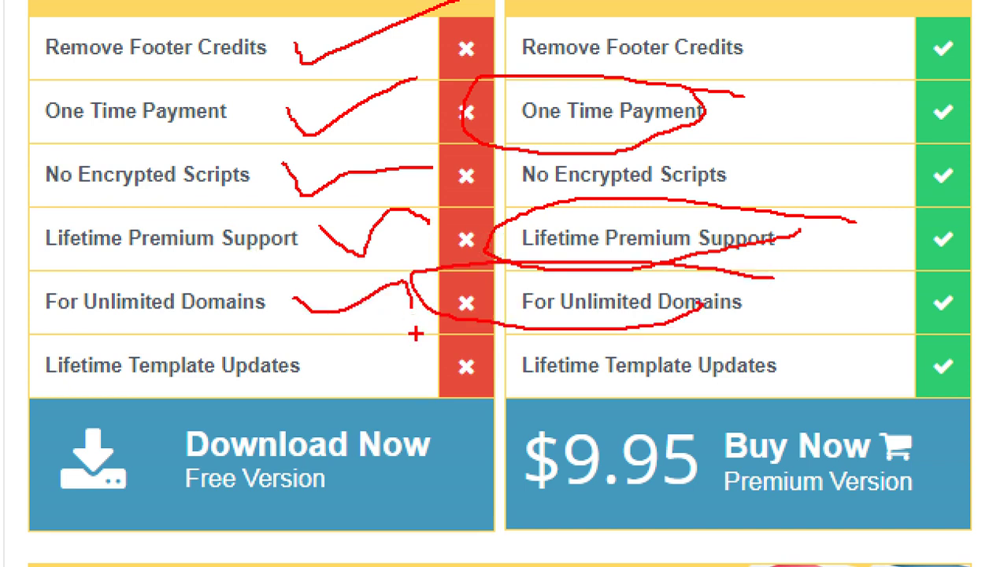
{"action": "left_click_drag", "start_coordinate": [497, 348], "coordinate": [764, 385]}
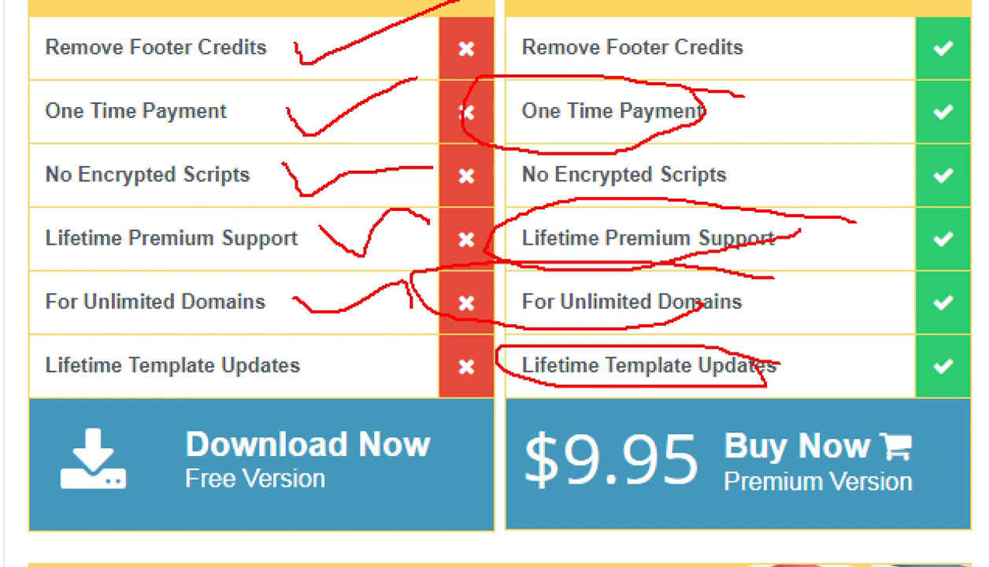
{"action": "left_click_drag", "start_coordinate": [341, 373], "coordinate": [445, 344]}
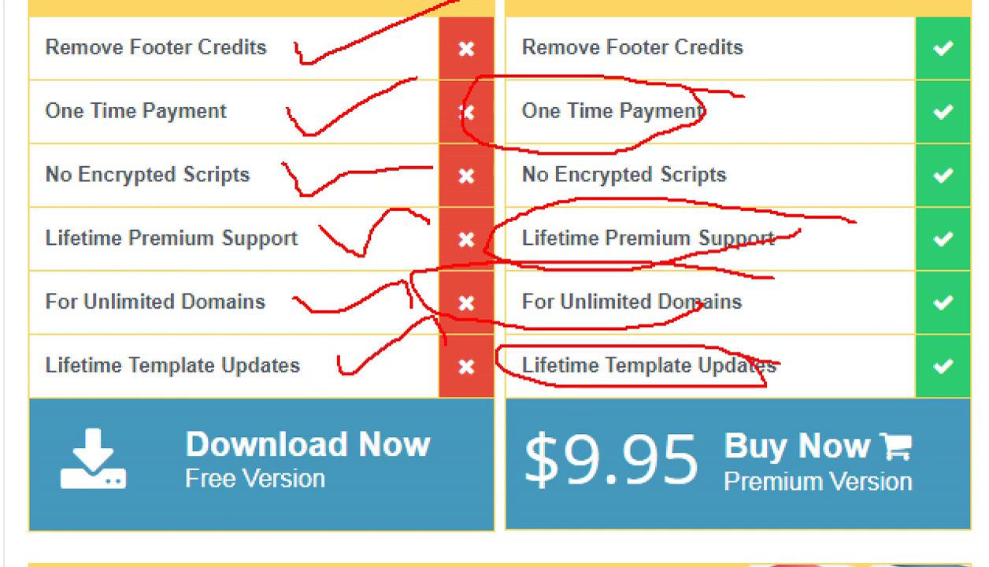
{"action": "key", "text": "Escape"}
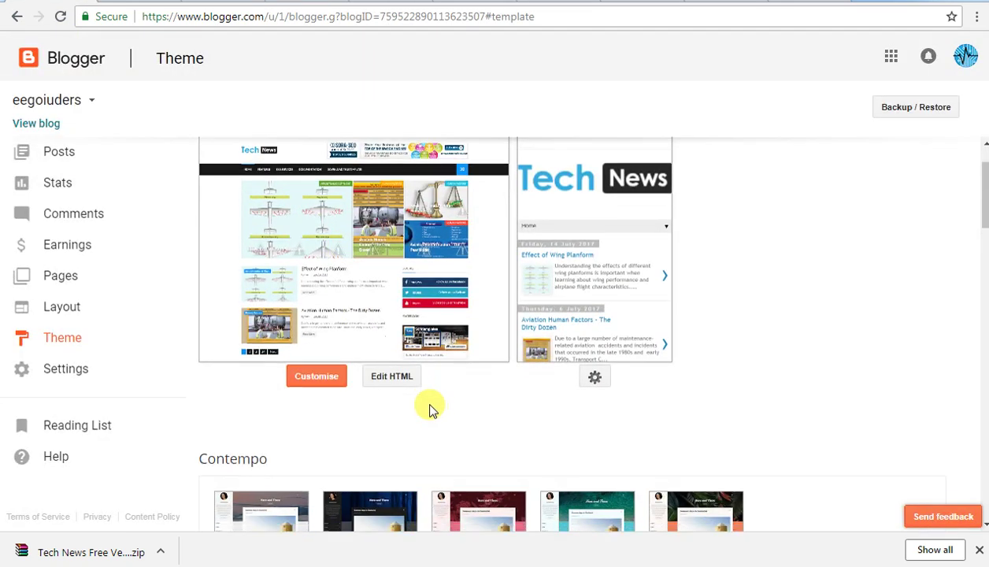
Open the blog's Layout page and scroll through its gadget sections
{"action": "scroll", "coordinate": [426, 405], "scroll_direction": "down", "scroll_amount": 4}
{"action": "scroll", "coordinate": [344, 380], "scroll_direction": "up", "scroll_amount": 3}
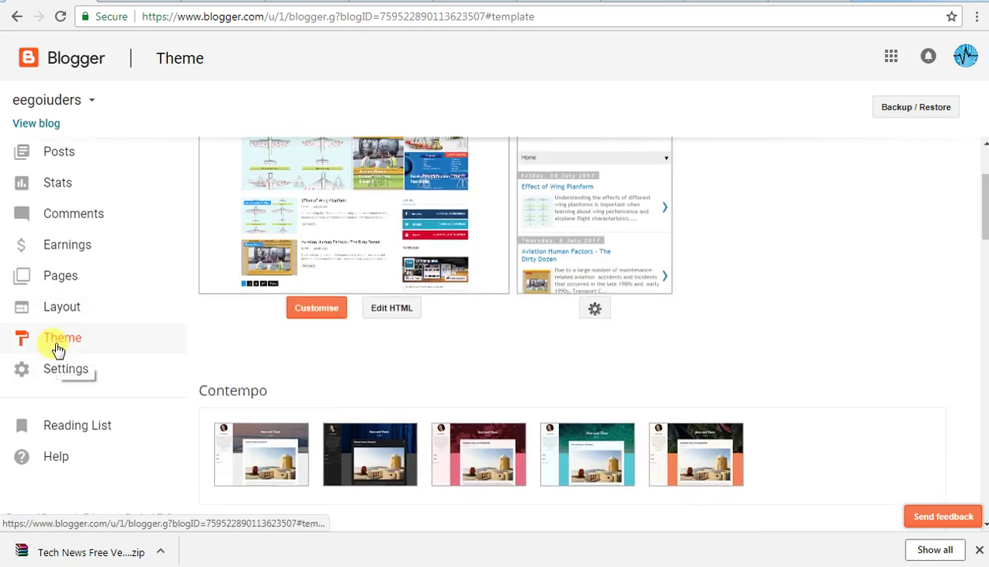
{"action": "left_click", "coordinate": [63, 308]}
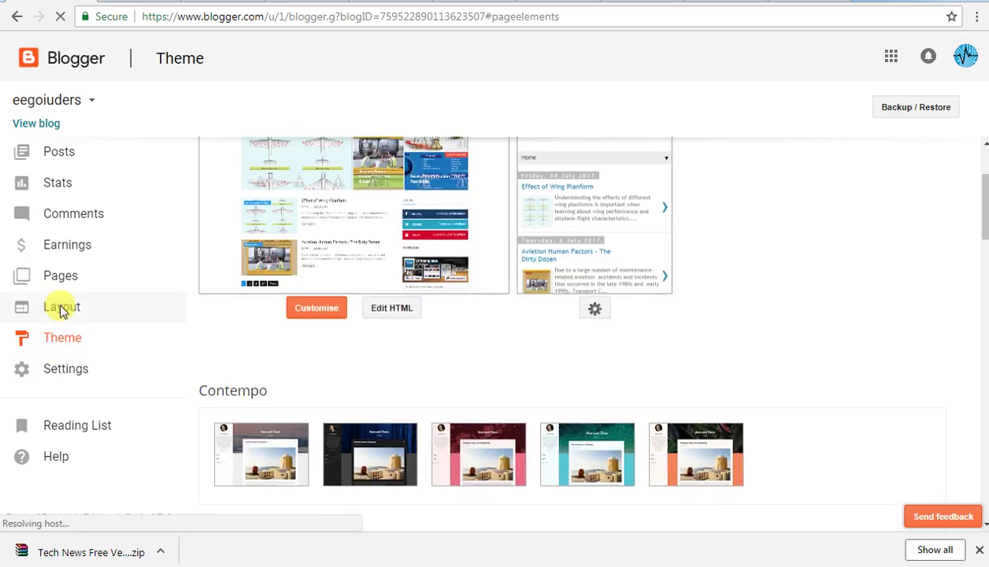
{"action": "scroll", "coordinate": [486, 412], "scroll_direction": "down", "scroll_amount": 5}
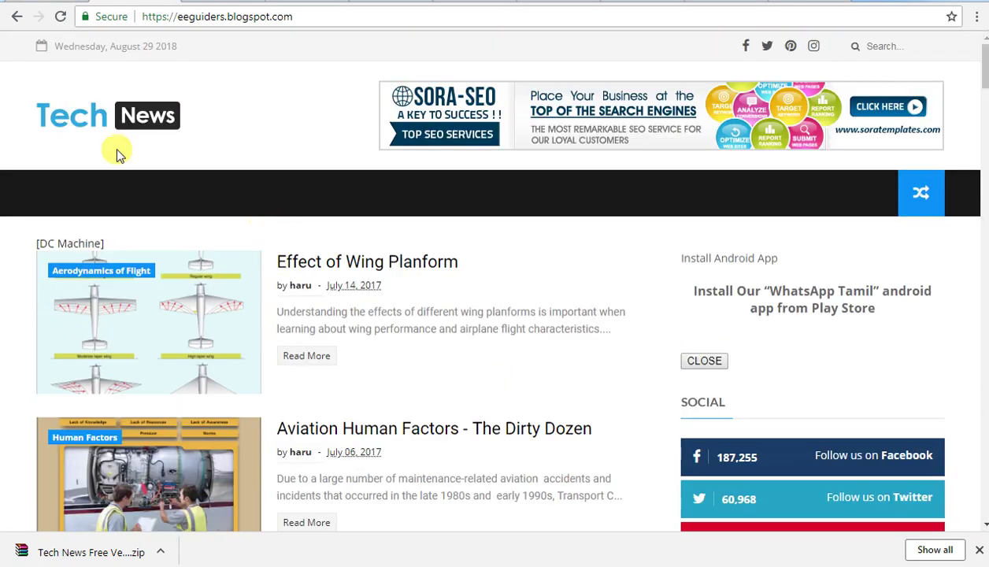
Reload the blog homepage and browse its Tech News layout
{"action": "left_click", "coordinate": [66, 118]}
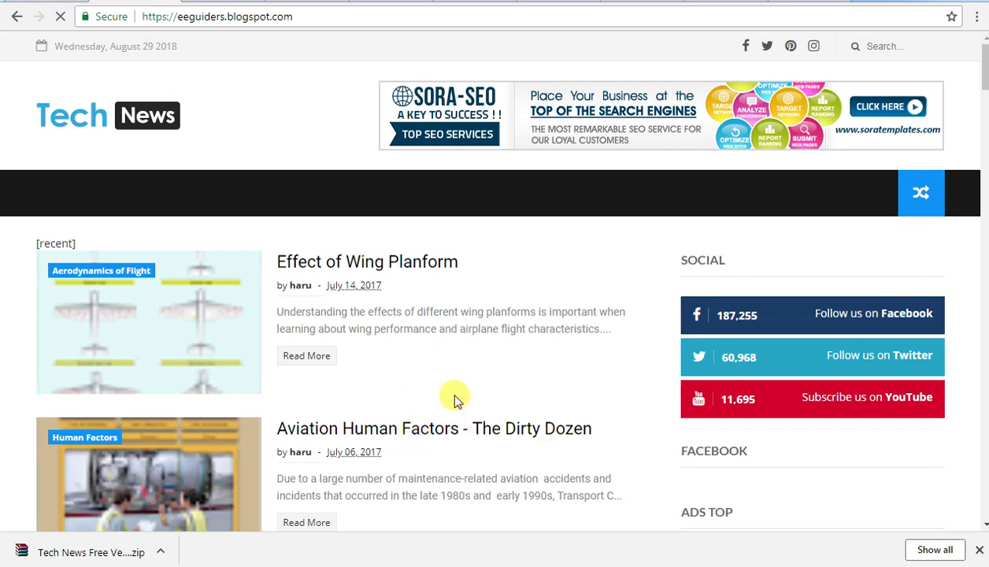
{"action": "scroll", "coordinate": [453, 398], "scroll_direction": "down", "scroll_amount": 6}
{"action": "scroll", "coordinate": [451, 397], "scroll_direction": "up", "scroll_amount": 6}
{"action": "scroll", "coordinate": [451, 399], "scroll_direction": "down", "scroll_amount": 15}
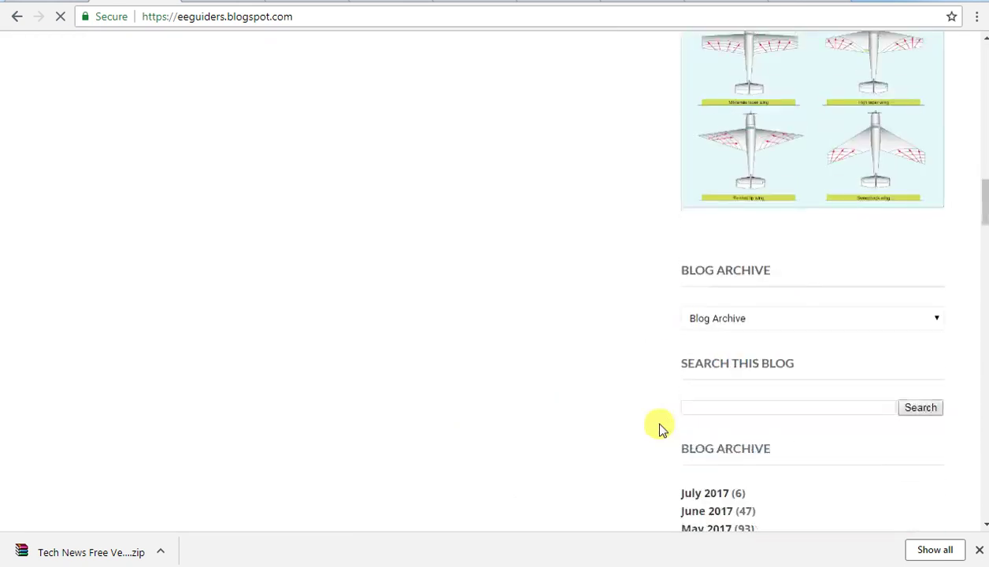
{"action": "scroll", "coordinate": [489, 308], "scroll_direction": "down", "scroll_amount": 12}
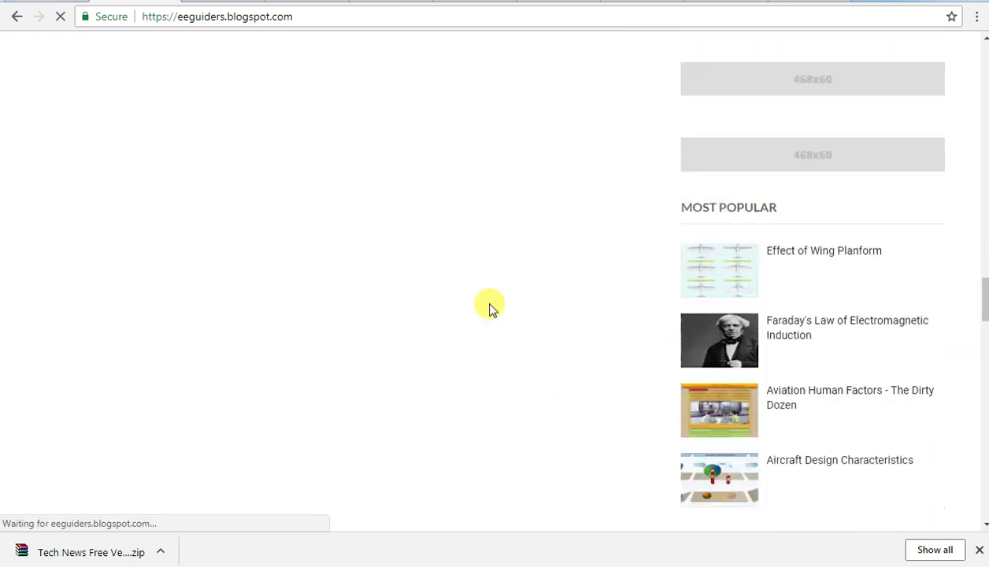
{"action": "scroll", "coordinate": [489, 309], "scroll_direction": "down", "scroll_amount": 10}
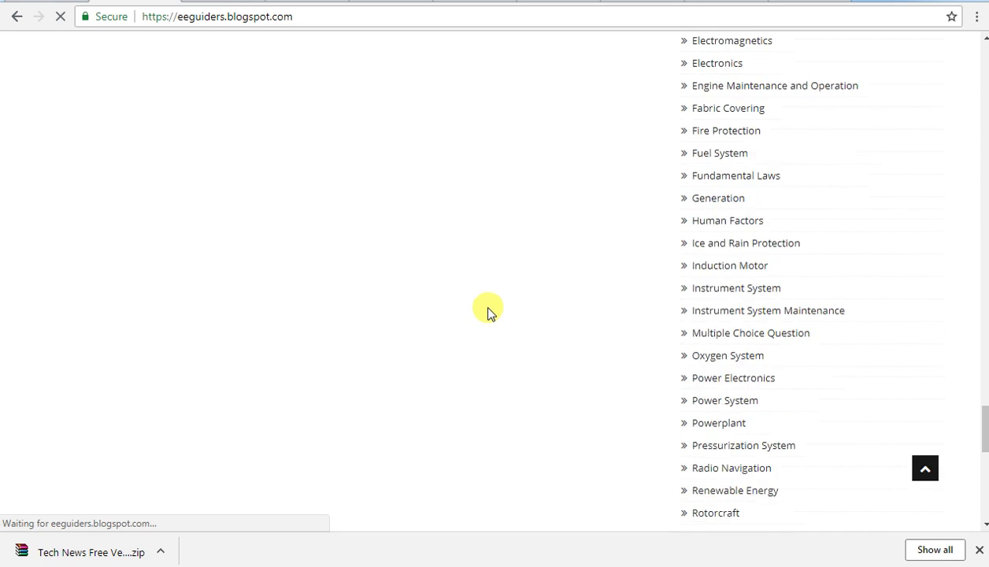
{"action": "scroll", "coordinate": [488, 313], "scroll_direction": "down", "scroll_amount": 6}
{"action": "scroll", "coordinate": [488, 312], "scroll_direction": "up", "scroll_amount": 15}
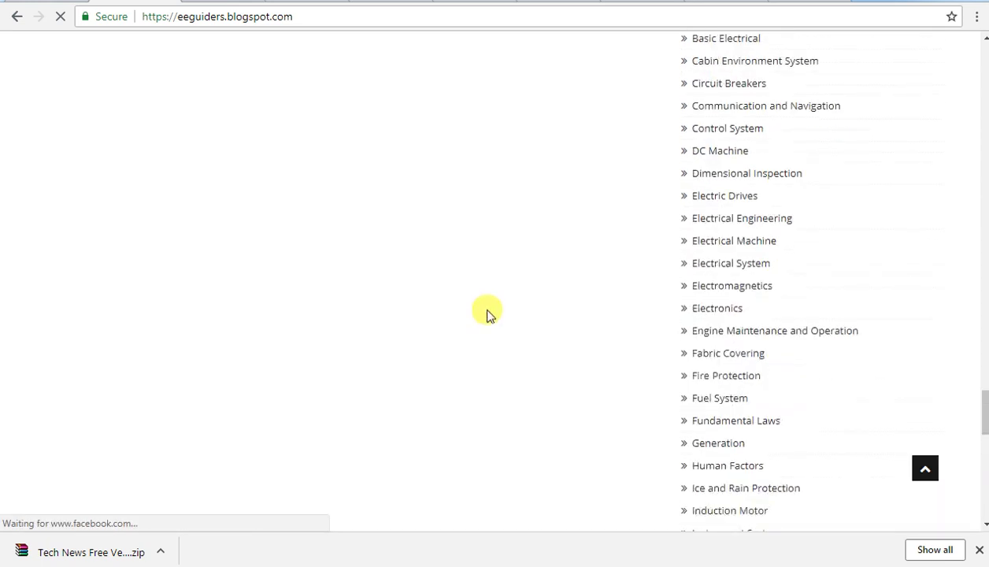
{"action": "scroll", "coordinate": [487, 314], "scroll_direction": "up", "scroll_amount": 15}
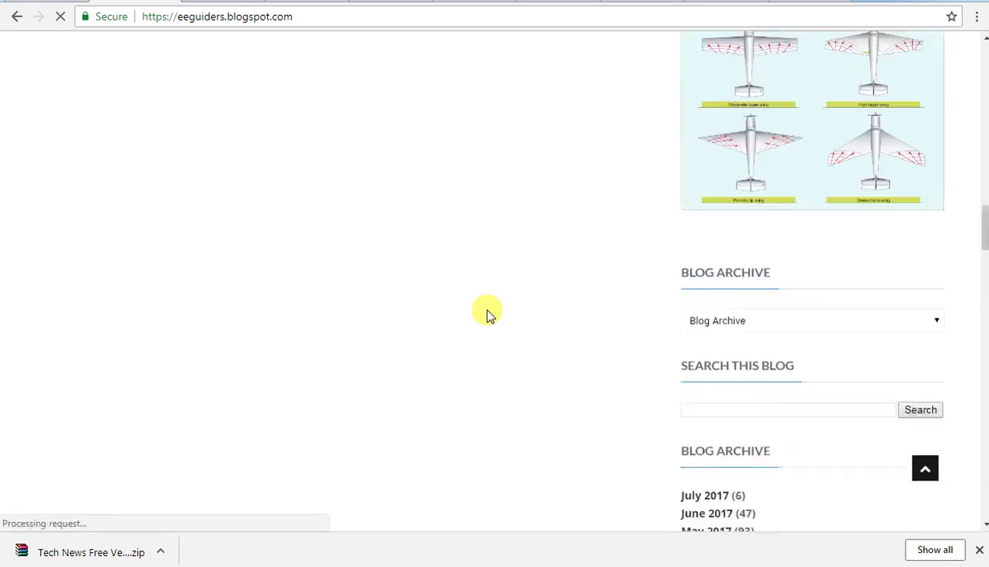
{"action": "scroll", "coordinate": [486, 313], "scroll_direction": "up", "scroll_amount": 15}
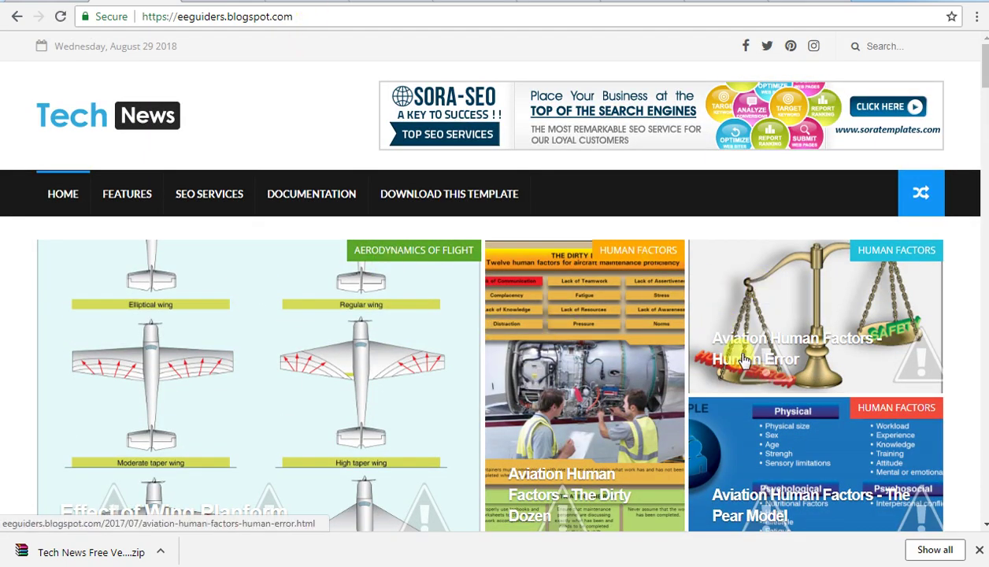
Scroll to the post list and open 'Aviation Human Factors - The Dirty Dozen'
{"action": "scroll", "coordinate": [637, 429], "scroll_direction": "down", "scroll_amount": 4}
{"action": "scroll", "coordinate": [425, 323], "scroll_direction": "up", "scroll_amount": 2}
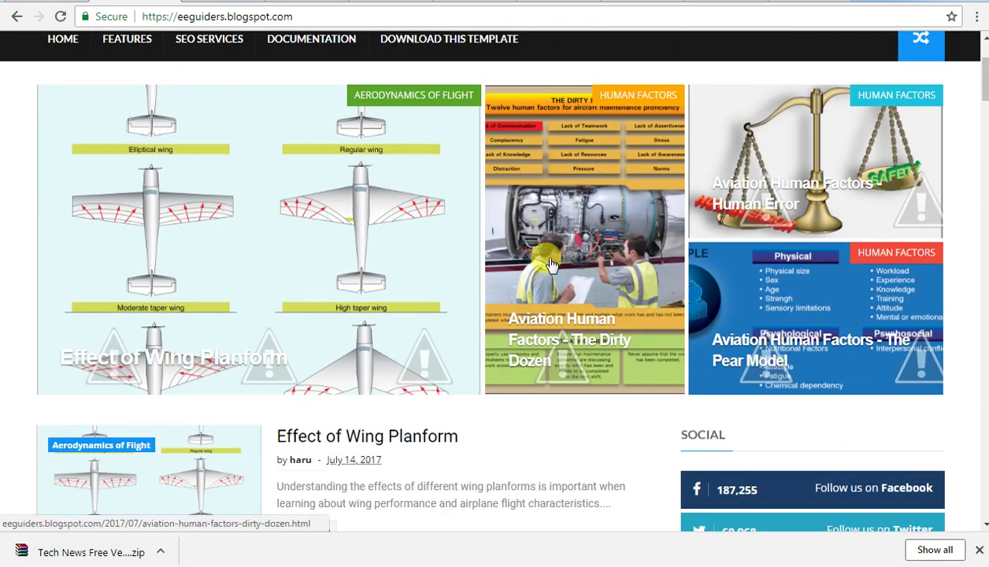
{"action": "scroll", "coordinate": [515, 342], "scroll_direction": "down", "scroll_amount": 4}
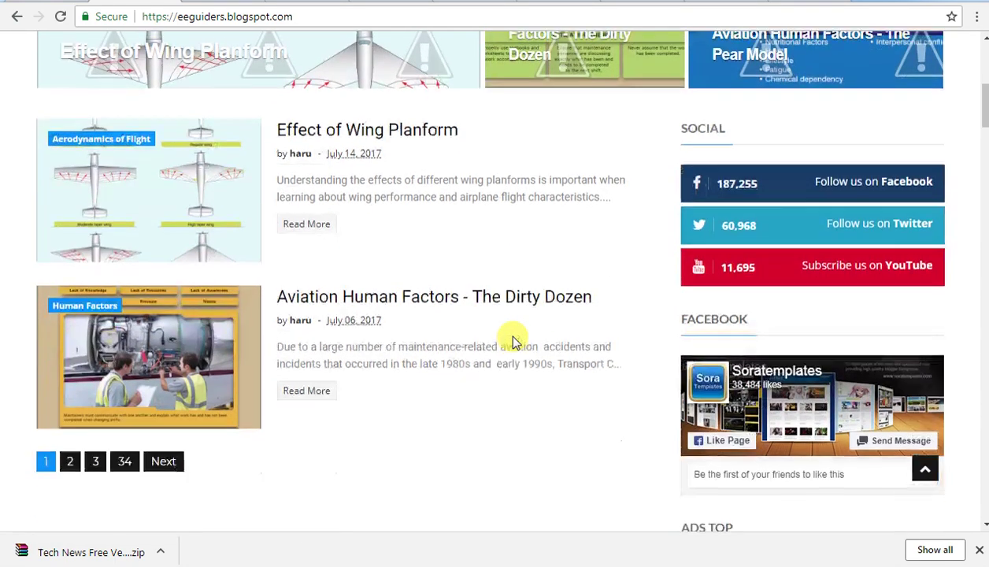
{"action": "scroll", "coordinate": [514, 343], "scroll_direction": "up", "scroll_amount": 4}
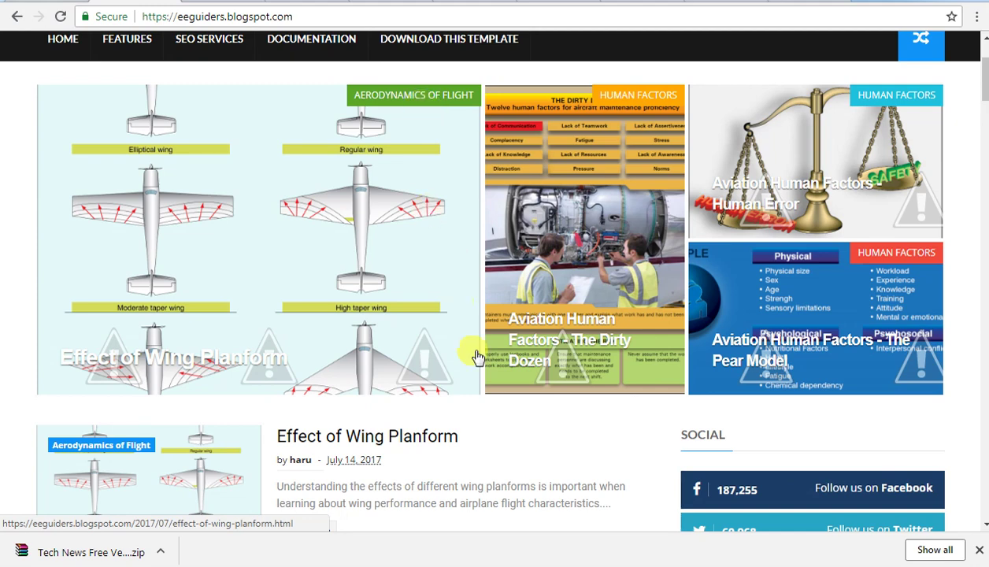
{"action": "scroll", "coordinate": [481, 417], "scroll_direction": "down", "scroll_amount": 5}
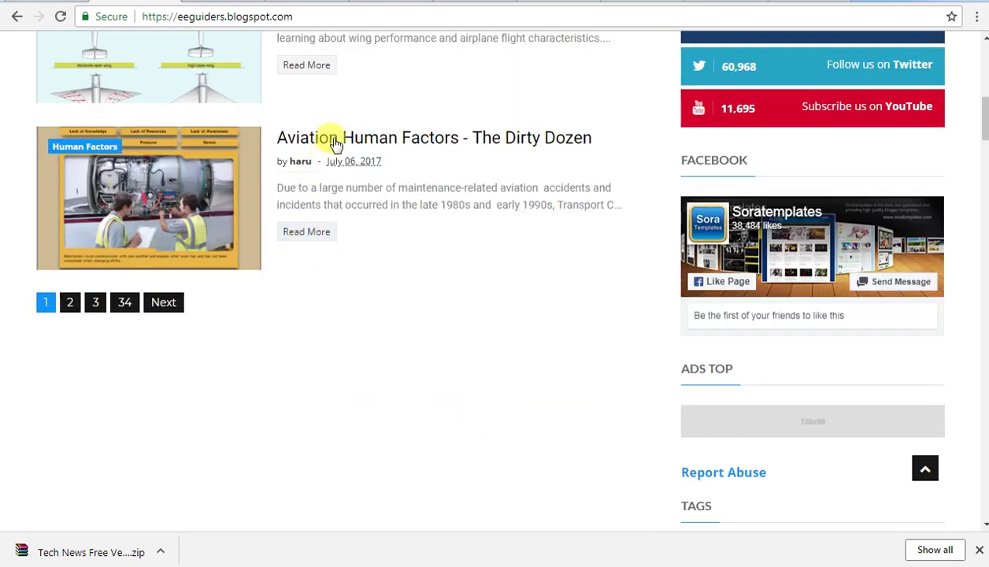
{"action": "left_click", "coordinate": [335, 144]}
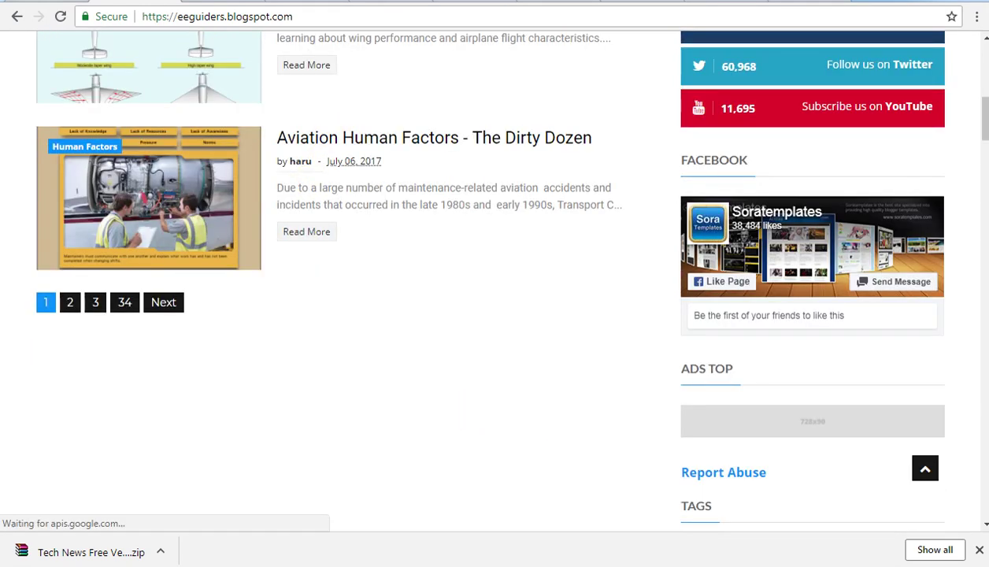
{"action": "left_click", "coordinate": [413, 149]}
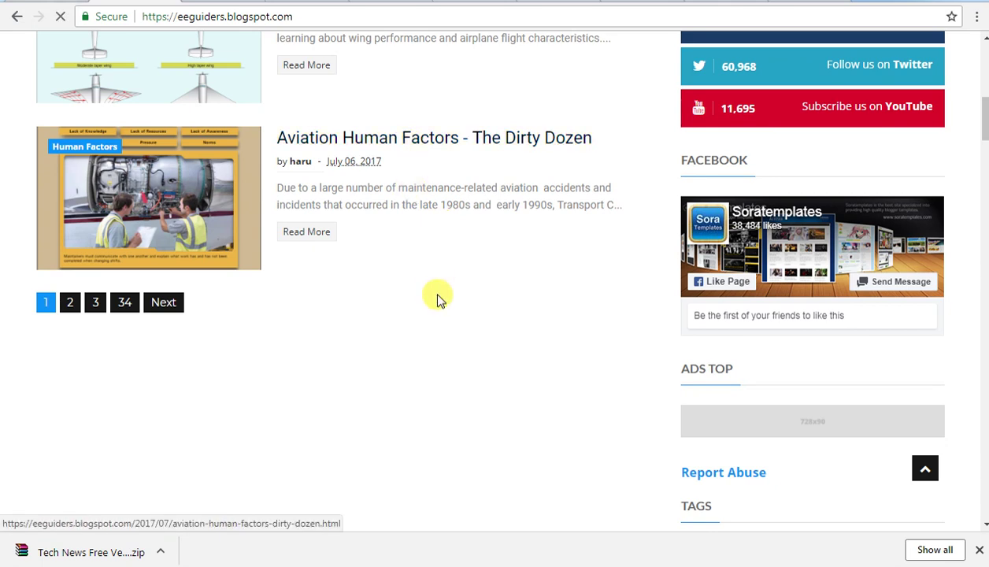
{"action": "scroll", "coordinate": [370, 296], "scroll_direction": "up", "scroll_amount": 7}
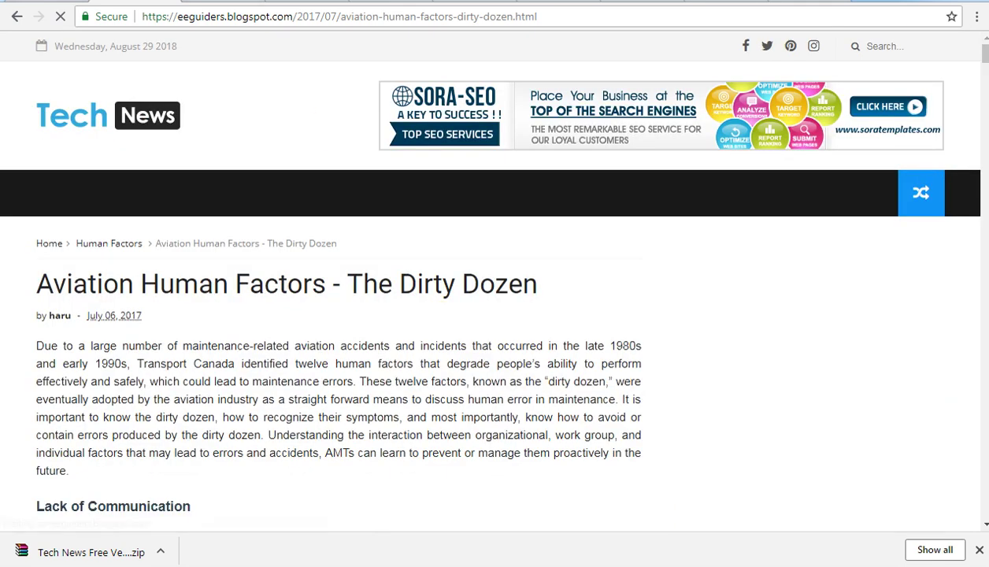
Scroll down through the Dirty Dozen article to review its Tech News styling
{"action": "scroll", "coordinate": [330, 330], "scroll_direction": "down", "scroll_amount": 8}
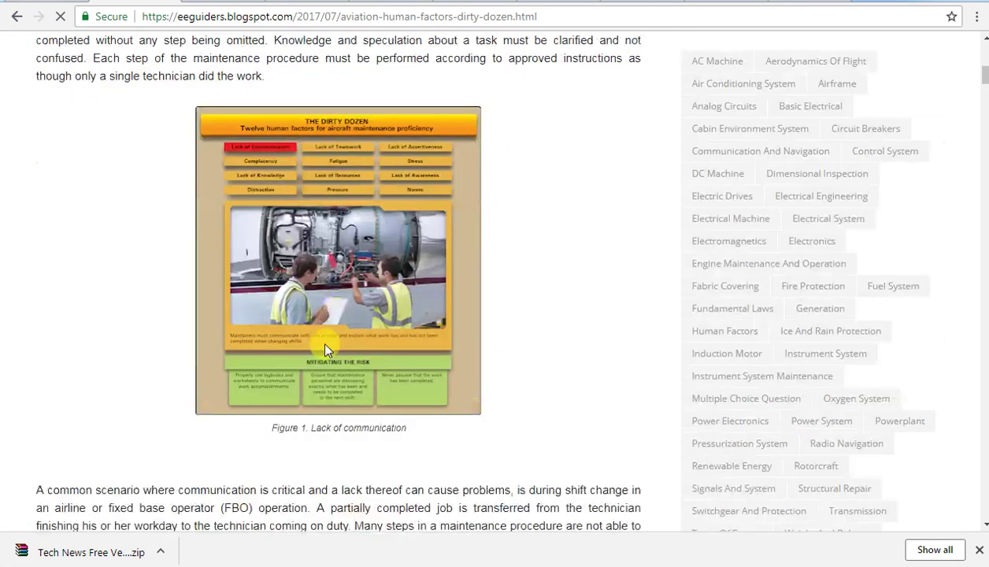
{"action": "scroll", "coordinate": [326, 350], "scroll_direction": "down", "scroll_amount": 6}
{"action": "scroll", "coordinate": [369, 291], "scroll_direction": "down", "scroll_amount": 4}
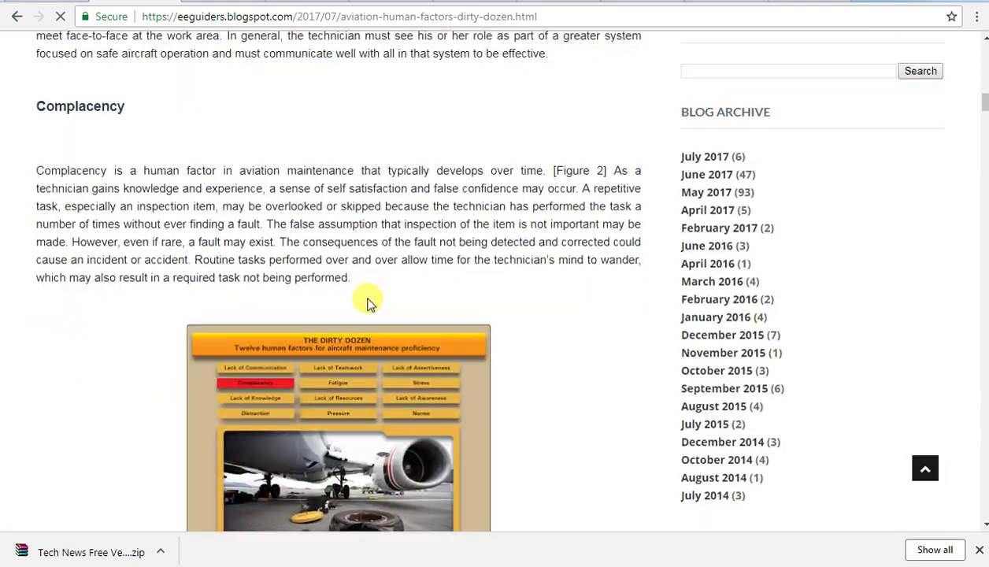
{"action": "scroll", "coordinate": [370, 303], "scroll_direction": "down", "scroll_amount": 9}
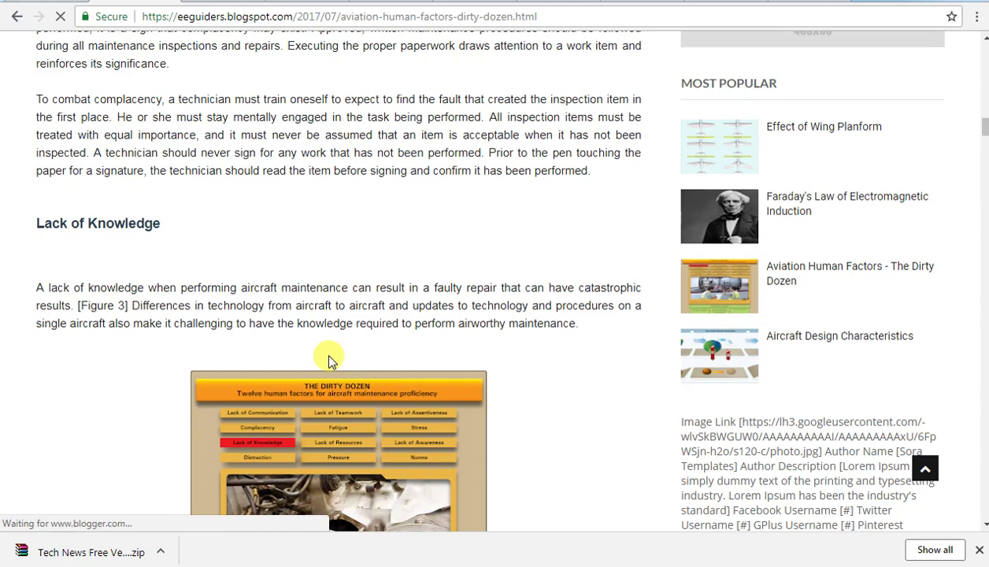
{"action": "scroll", "coordinate": [324, 354], "scroll_direction": "down", "scroll_amount": 15}
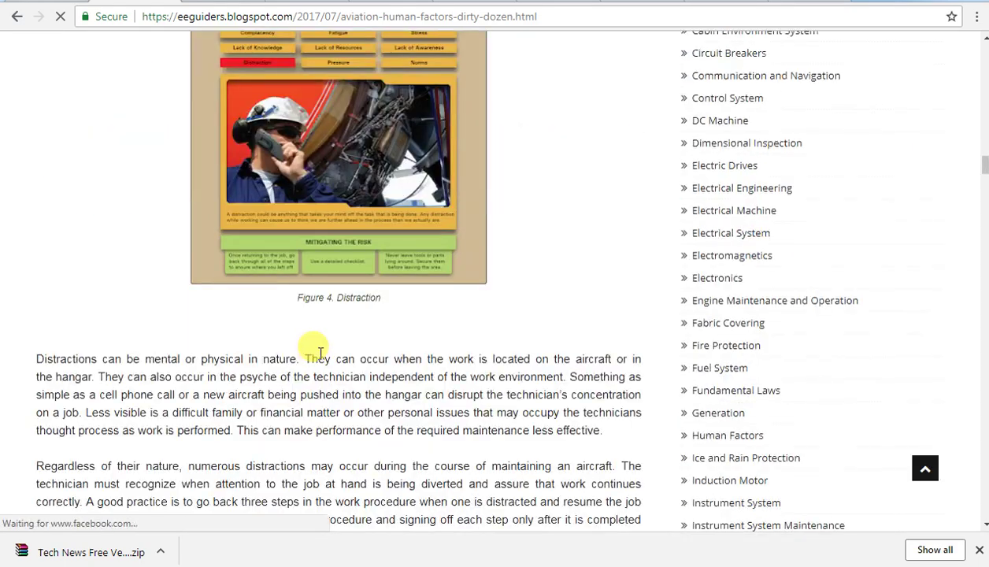
{"action": "scroll", "coordinate": [321, 354], "scroll_direction": "down", "scroll_amount": 15}
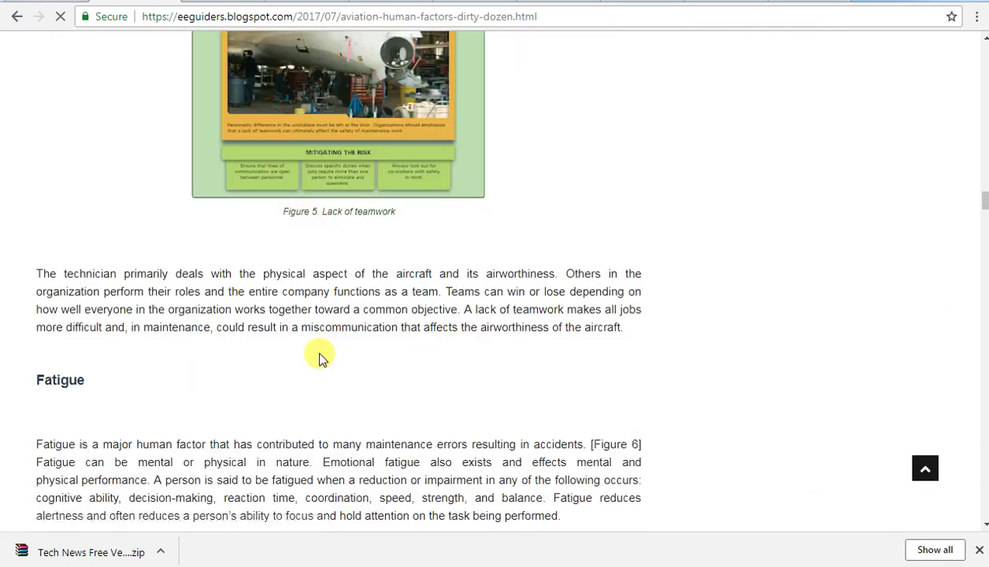
{"action": "scroll", "coordinate": [320, 359], "scroll_direction": "down", "scroll_amount": 5}
{"action": "scroll", "coordinate": [320, 359], "scroll_direction": "down", "scroll_amount": 14}
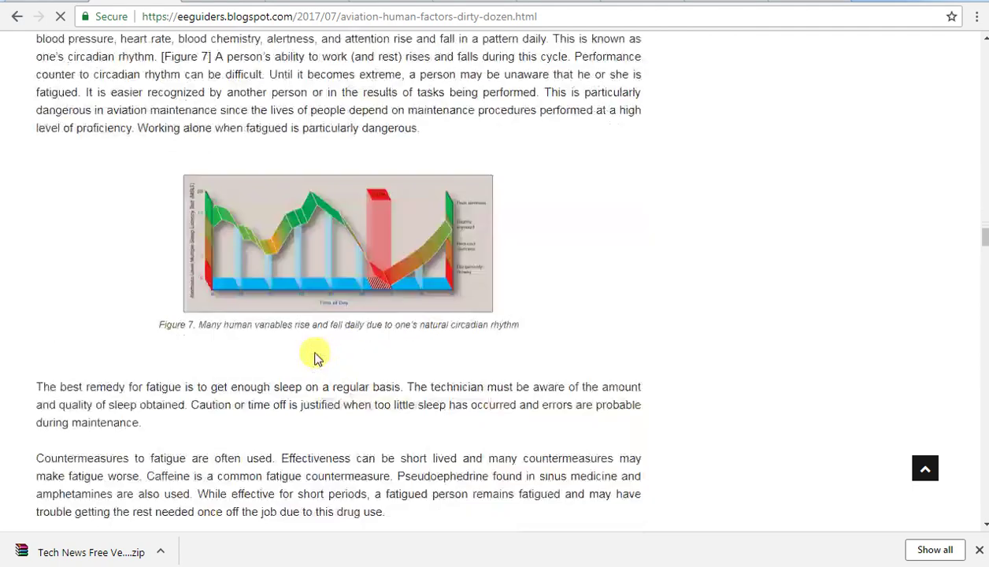
{"action": "scroll", "coordinate": [314, 356], "scroll_direction": "down", "scroll_amount": 12}
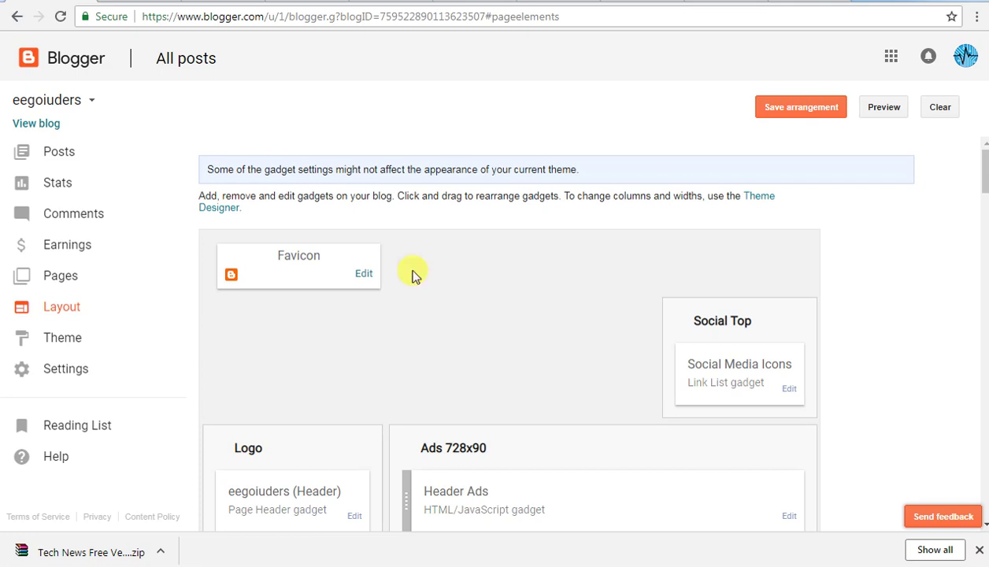
Inspect the Main Menu link list gadget's settings on the Layout page, then close them unchanged
{"action": "scroll", "coordinate": [442, 311], "scroll_direction": "down", "scroll_amount": 5}
{"action": "scroll", "coordinate": [437, 311], "scroll_direction": "up", "scroll_amount": 2}
{"action": "scroll", "coordinate": [694, 426], "scroll_direction": "down", "scroll_amount": 2}
{"action": "left_click", "coordinate": [788, 409]}
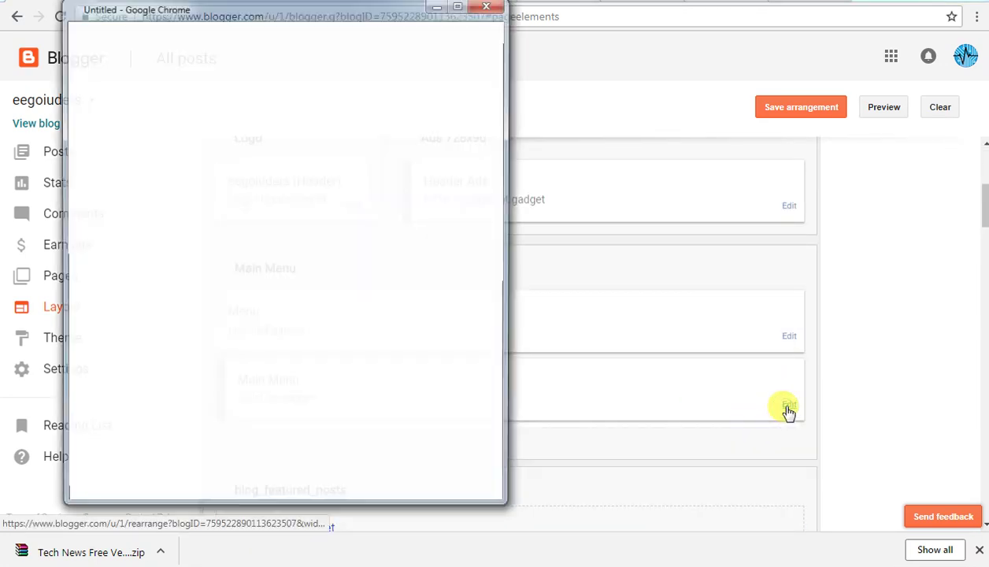
{"action": "left_click", "coordinate": [489, 6]}
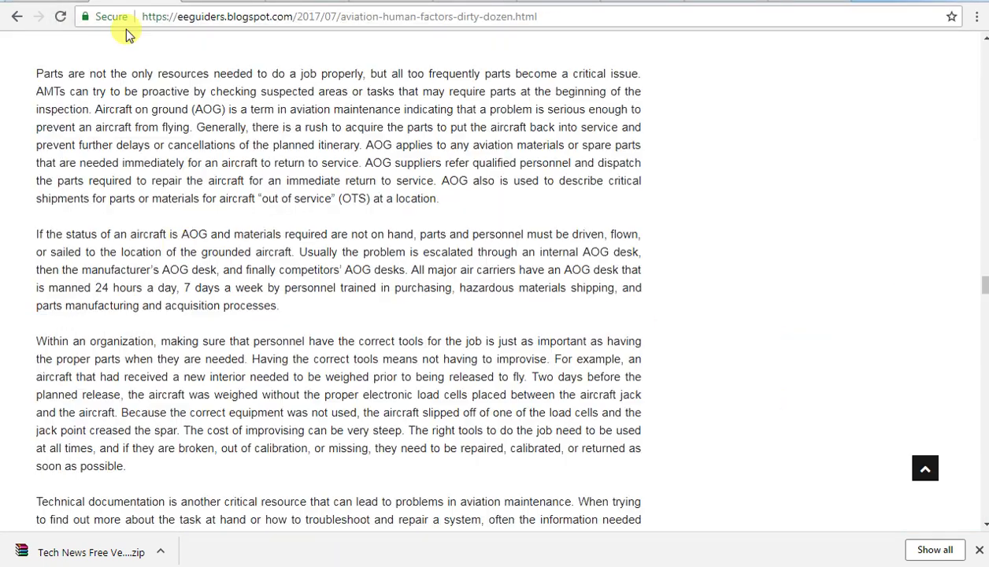
Scroll through the Dirty Dozen post, reviewing its top navigation bar and article body
{"action": "scroll", "coordinate": [178, 268], "scroll_direction": "up", "scroll_amount": 10}
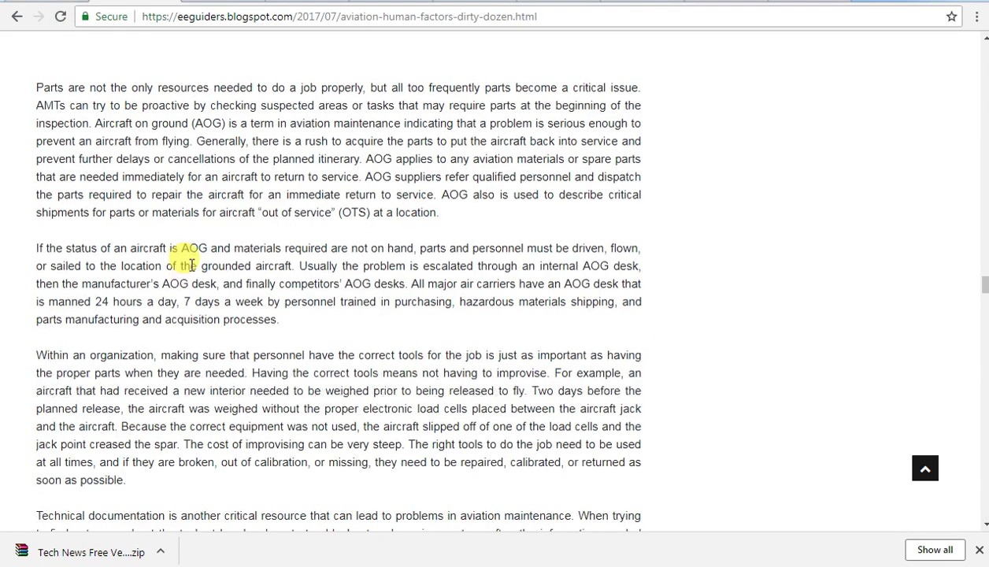
{"action": "left_click_drag", "start_coordinate": [984, 230], "coordinate": [985, 49]}
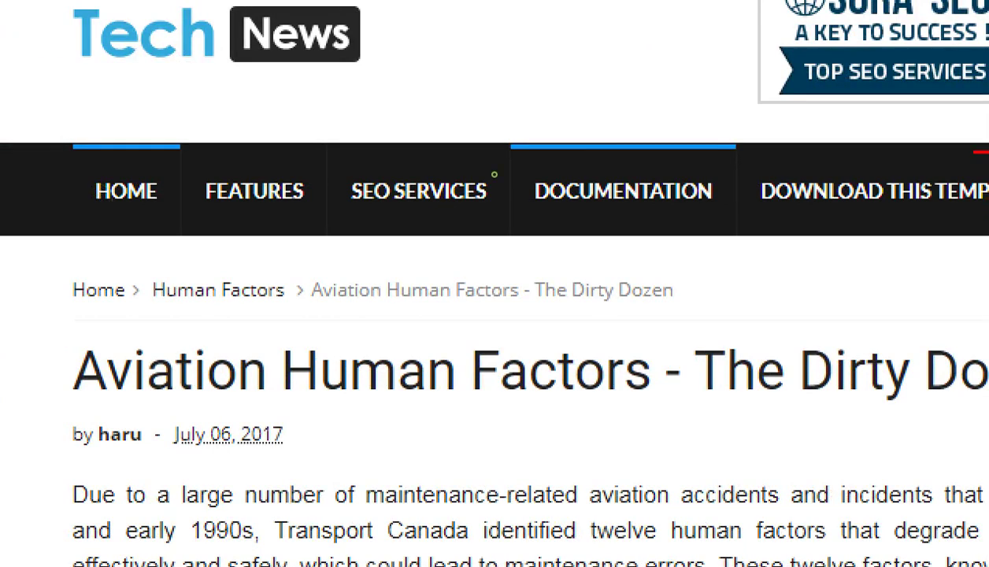
{"action": "mouse_move", "coordinate": [7, 172]}
{"action": "left_mouse_down"}
{"action": "mouse_move", "coordinate": [327, 323]}
{"action": "mouse_move", "coordinate": [5, 139]}
{"action": "left_mouse_up"}
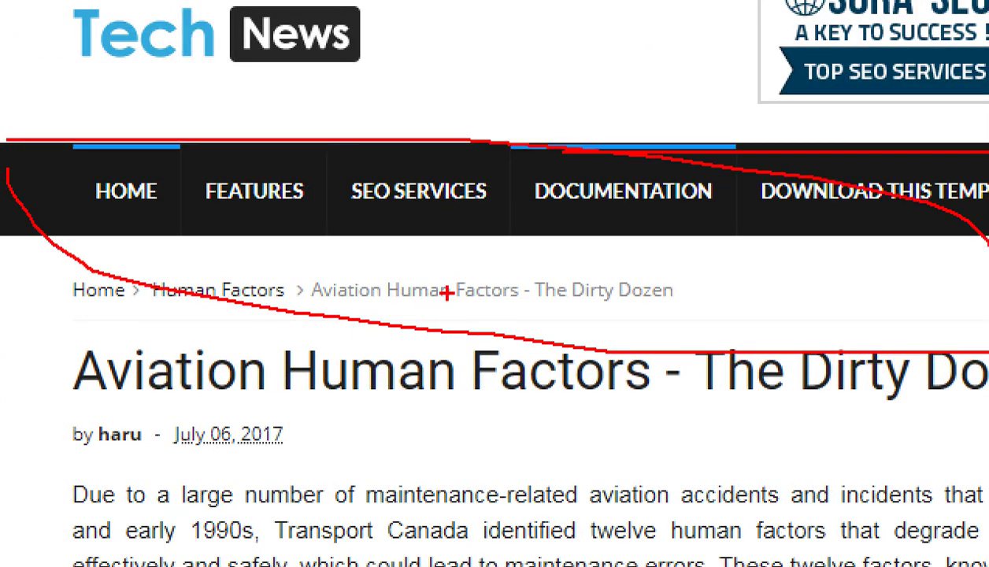
{"action": "mouse_move", "coordinate": [513, 260]}
{"action": "left_mouse_down"}
{"action": "mouse_move", "coordinate": [13, 277]}
{"action": "mouse_move", "coordinate": [659, 268]}
{"action": "mouse_move", "coordinate": [754, 237]}
{"action": "mouse_move", "coordinate": [135, 183]}
{"action": "left_mouse_up"}
{"action": "key", "text": "Escape"}
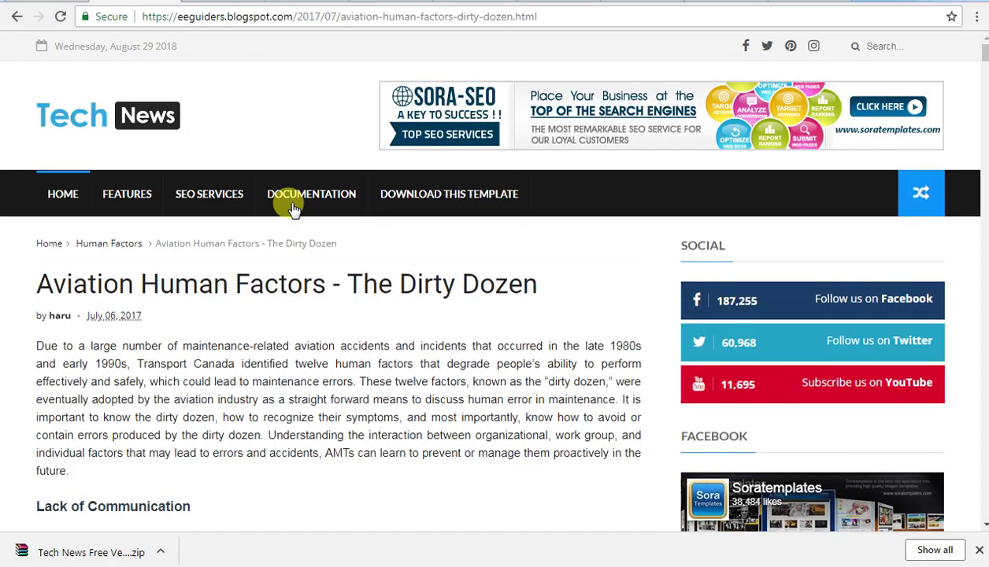
{"action": "scroll", "coordinate": [573, 309], "scroll_direction": "down", "scroll_amount": 2}
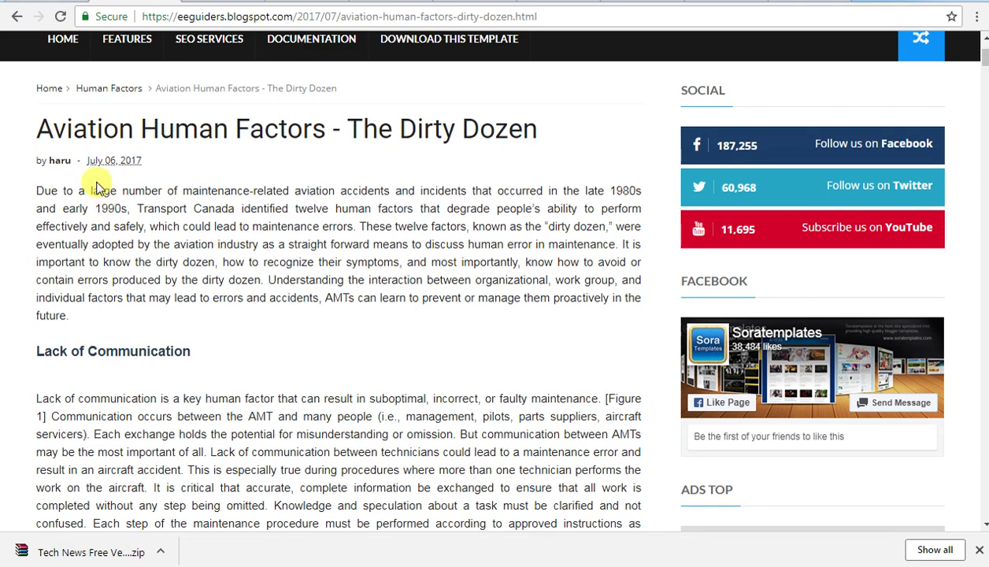
{"action": "scroll", "coordinate": [296, 288], "scroll_direction": "down", "scroll_amount": 20}
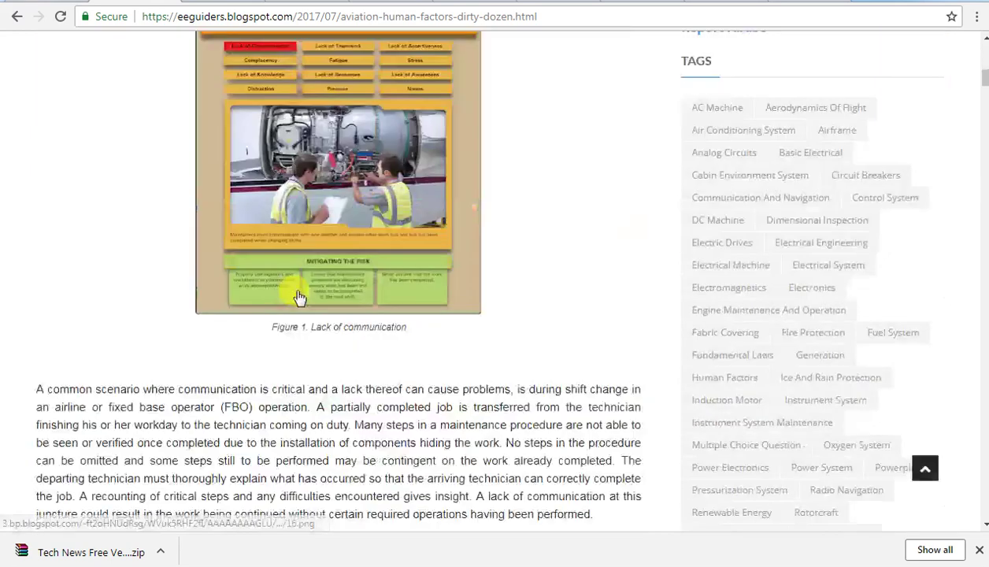
{"action": "scroll", "coordinate": [297, 289], "scroll_direction": "down", "scroll_amount": 10}
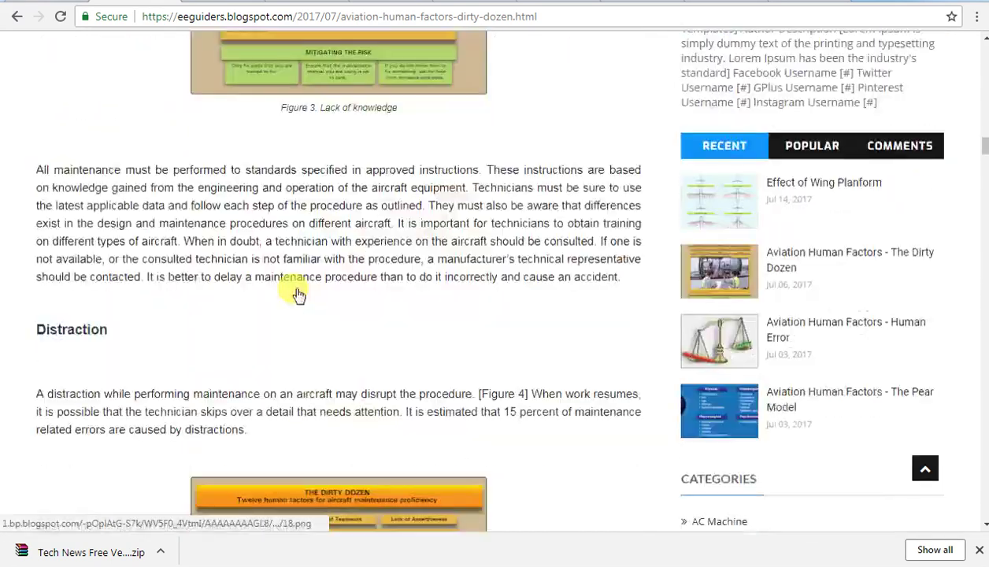
{"action": "scroll", "coordinate": [364, 274], "scroll_direction": "up", "scroll_amount": 15}
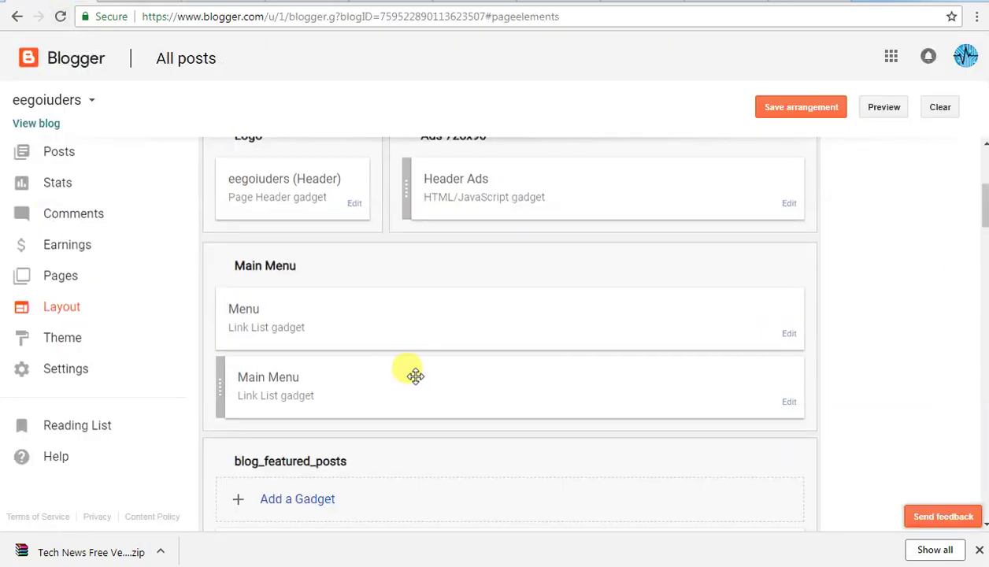
{"action": "scroll", "coordinate": [415, 376], "scroll_direction": "down", "scroll_amount": 10}
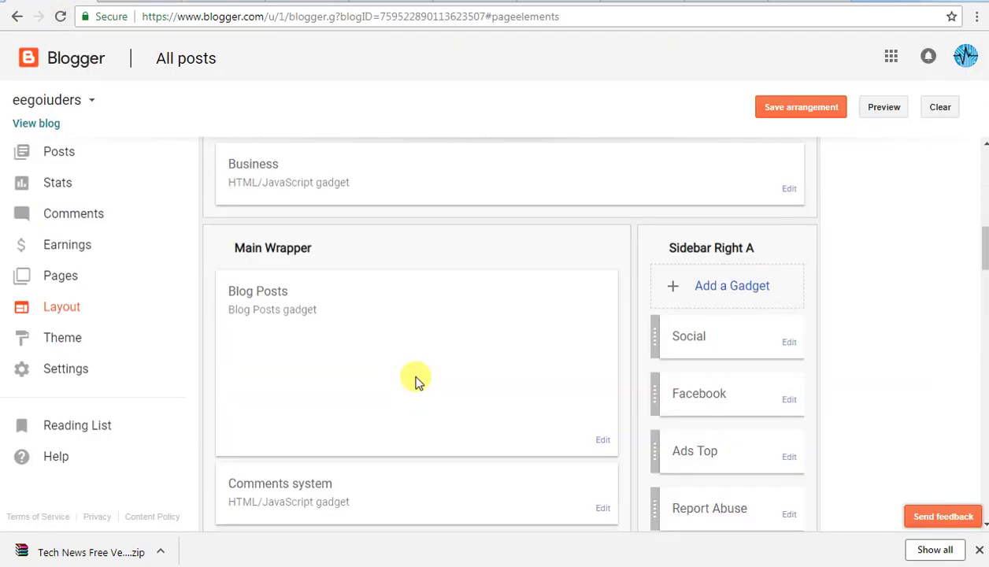
{"action": "scroll", "coordinate": [415, 379], "scroll_direction": "down", "scroll_amount": 3}
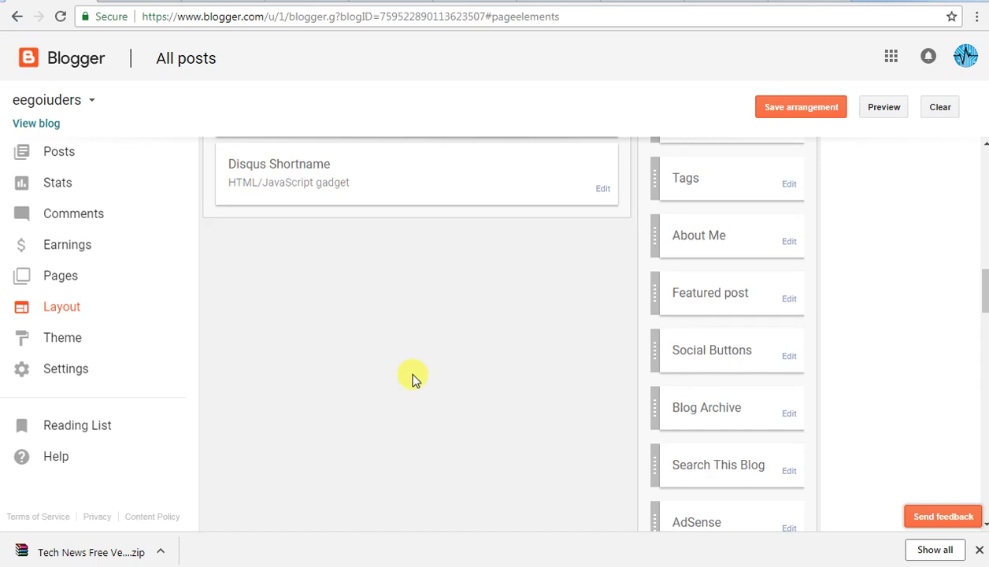
{"action": "scroll", "coordinate": [459, 361], "scroll_direction": "down", "scroll_amount": 4}
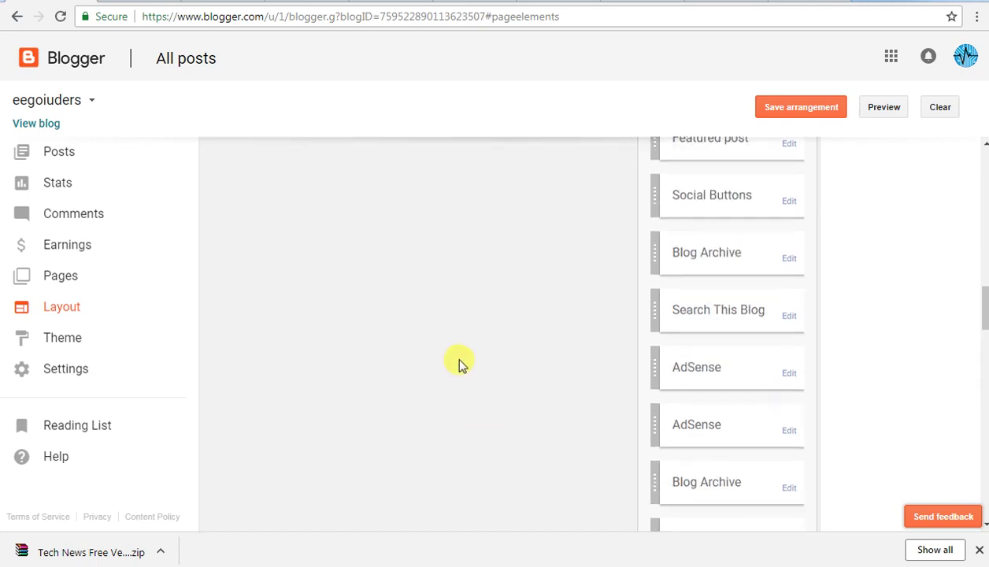
{"action": "scroll", "coordinate": [460, 364], "scroll_direction": "down", "scroll_amount": 8}
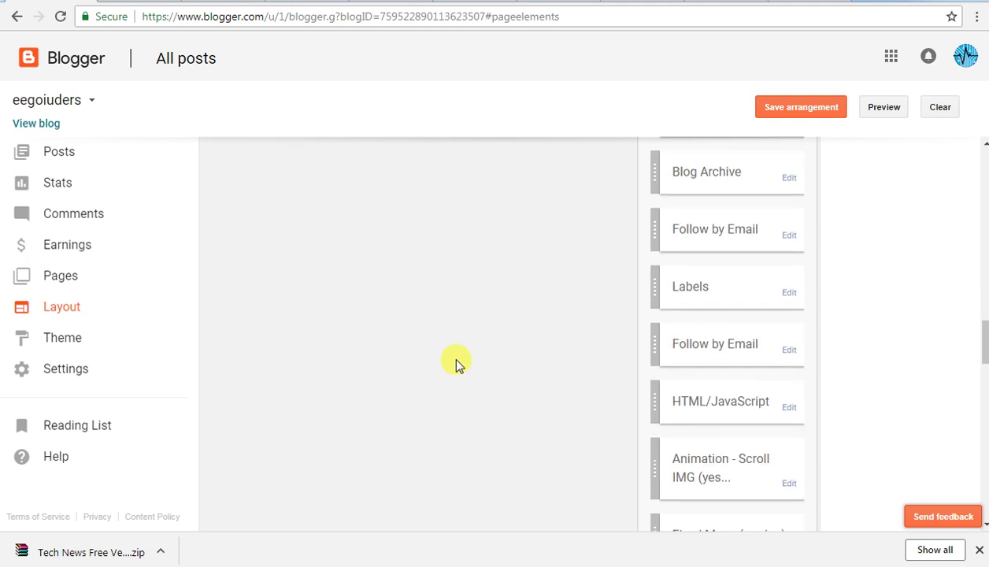